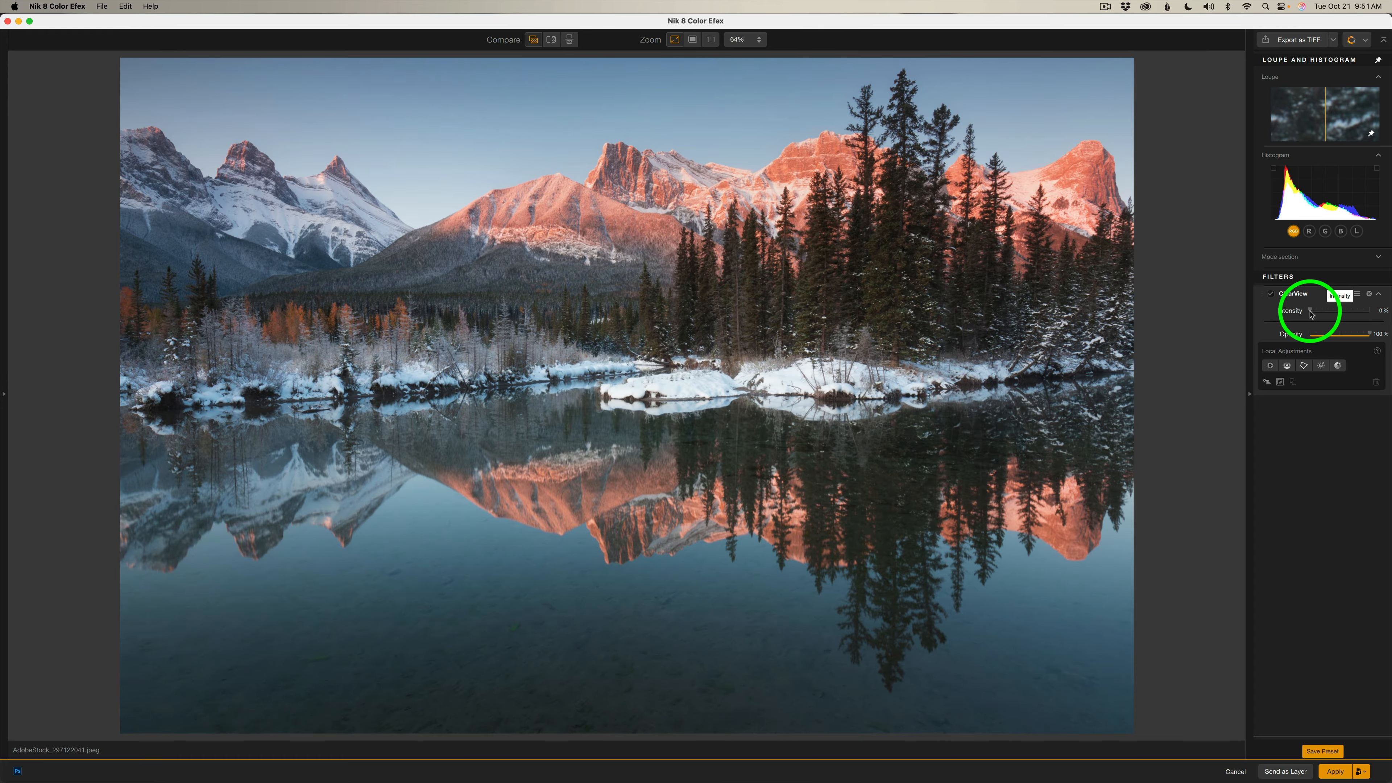
Step: Raise the mountain lake photo's ClearView intensity to 41 %, compare it with the filter off, and reduce it to about 25 %
left_click_drag(1311, 313, 1333, 312)
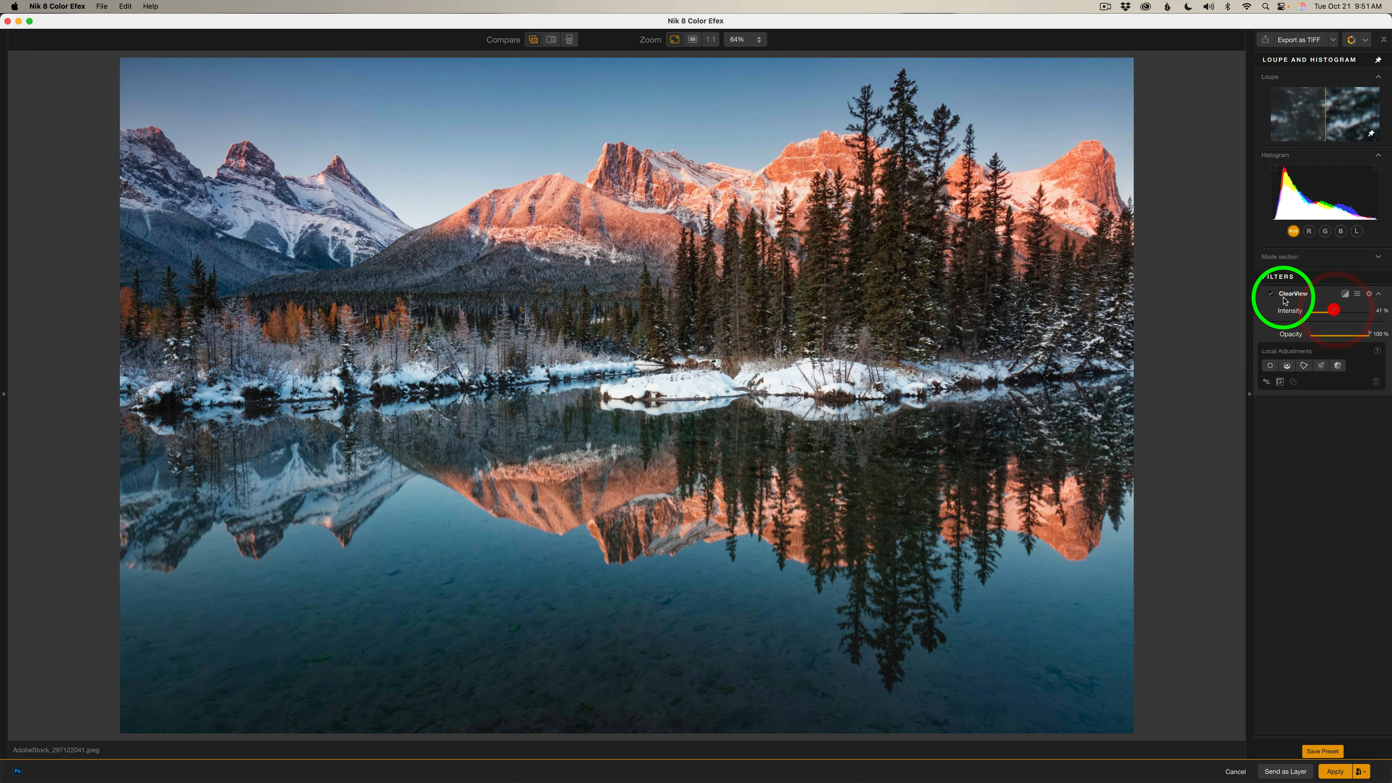
left_click(1270, 295)
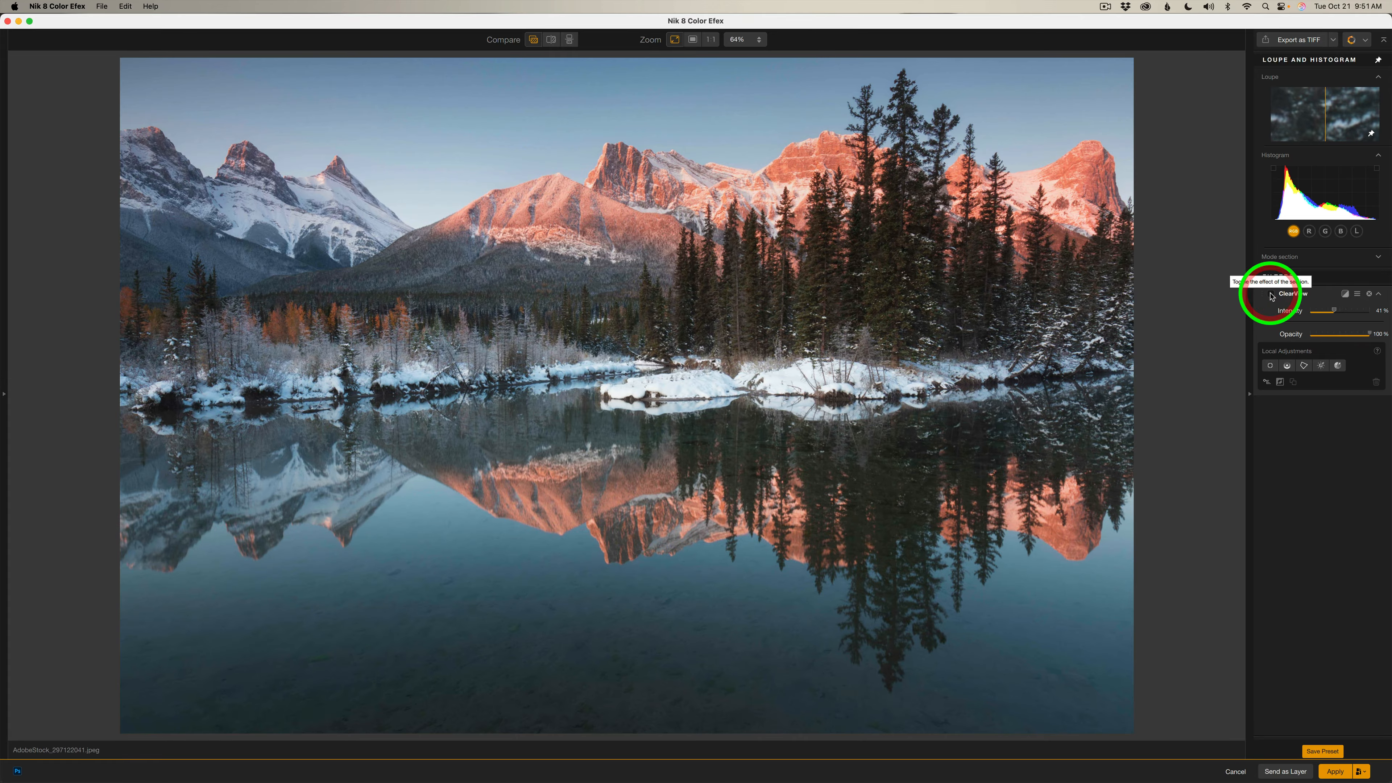
left_click(1270, 295)
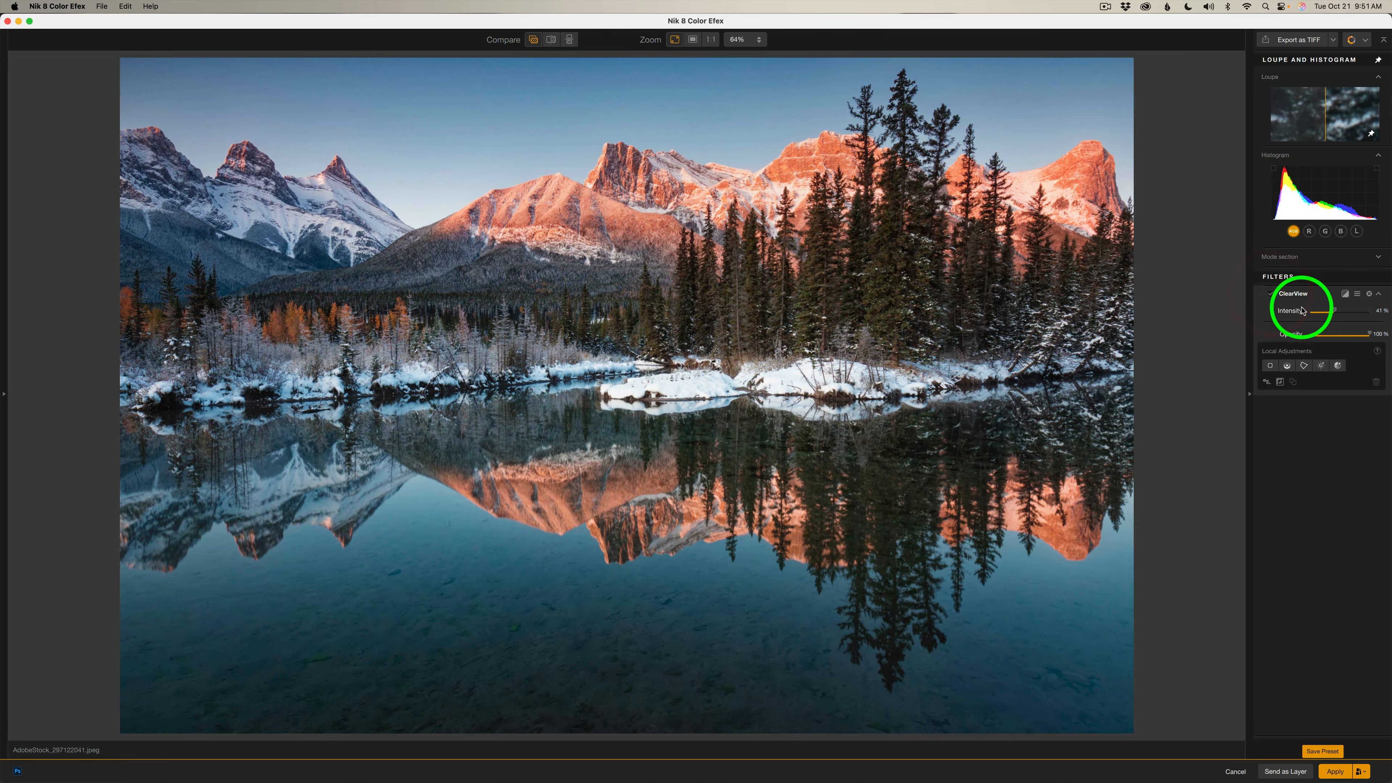
left_click_drag(1333, 312, 1331, 312)
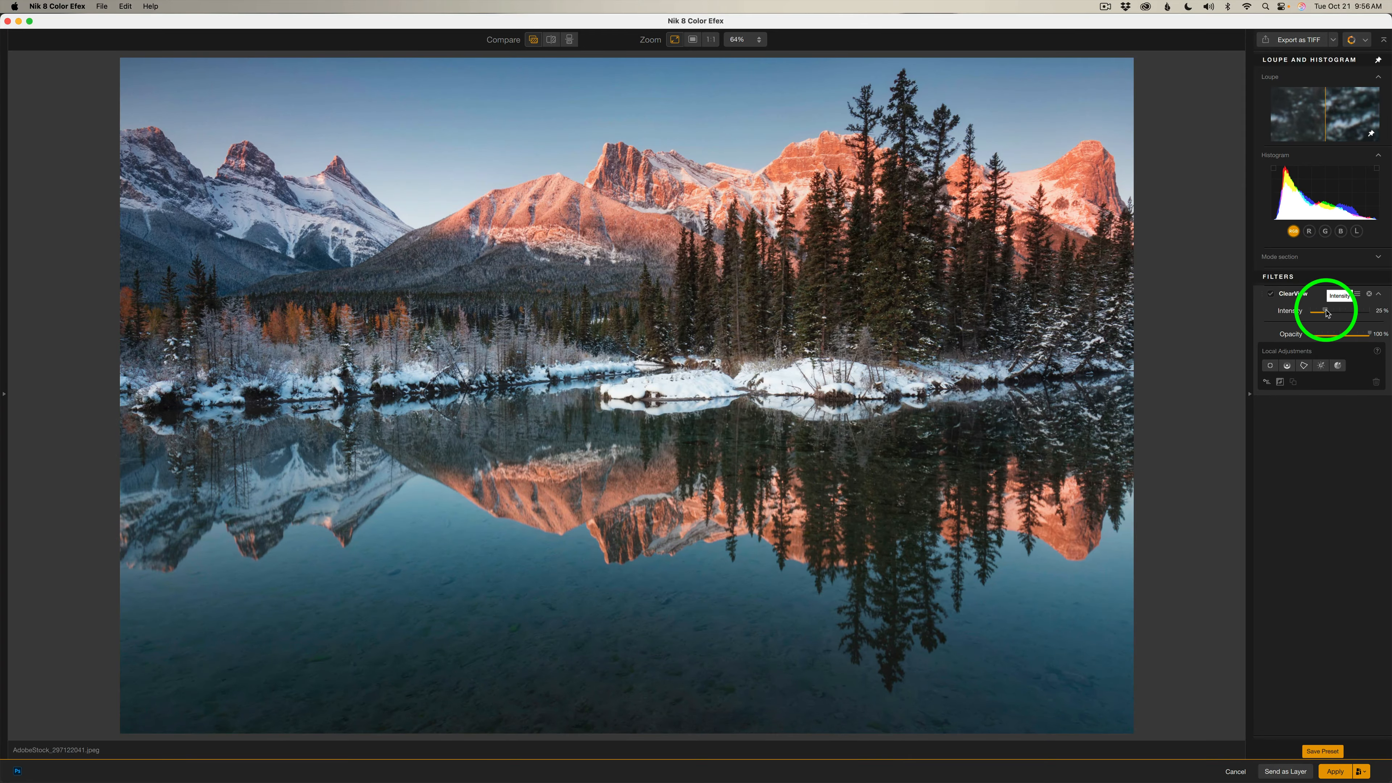
mouse_move(1330, 312)
left_mouse_down()
mouse_move(1372, 311)
mouse_move(1328, 312)
left_mouse_up()
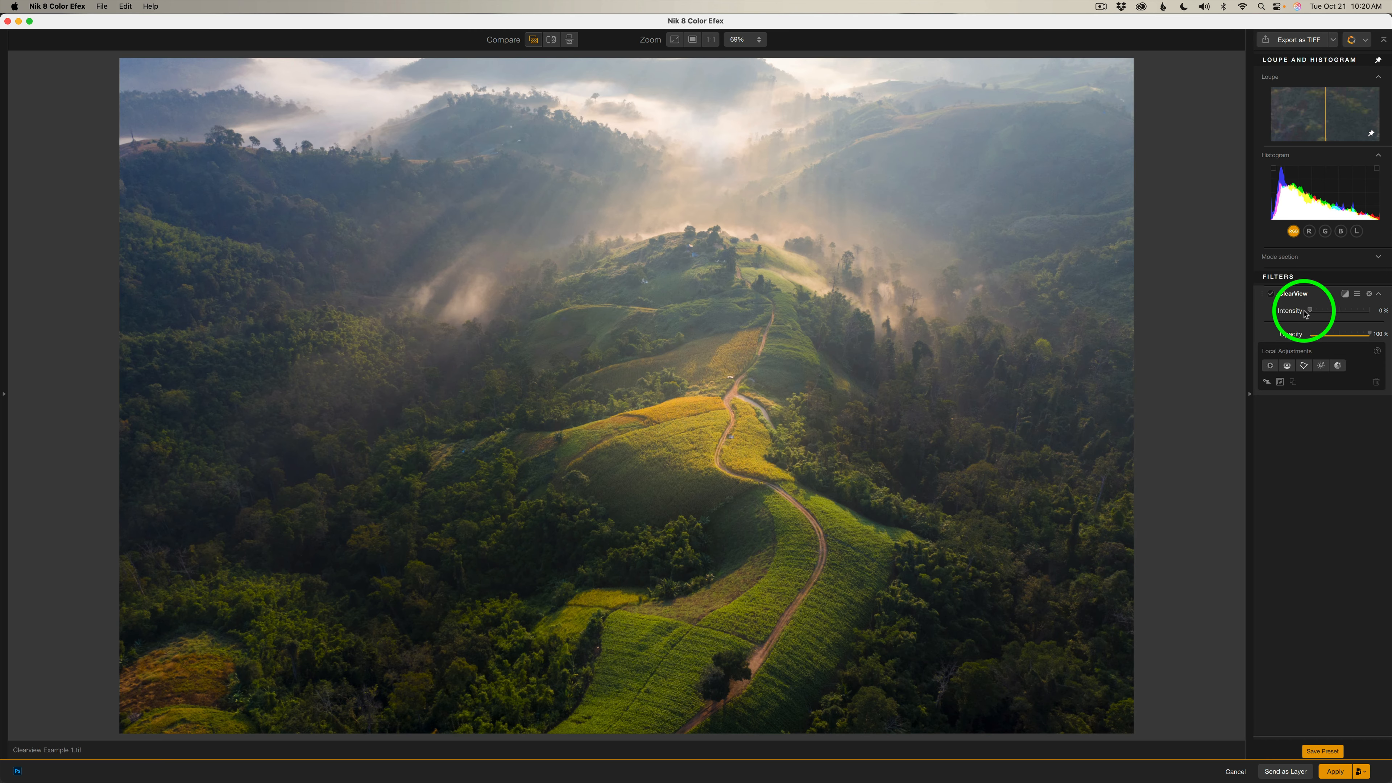
Step: Raise the green hills photo's ClearView intensity to 58 % and outline the lower foreground hill with a closed control polygon
left_click_drag(1311, 312, 1345, 314)
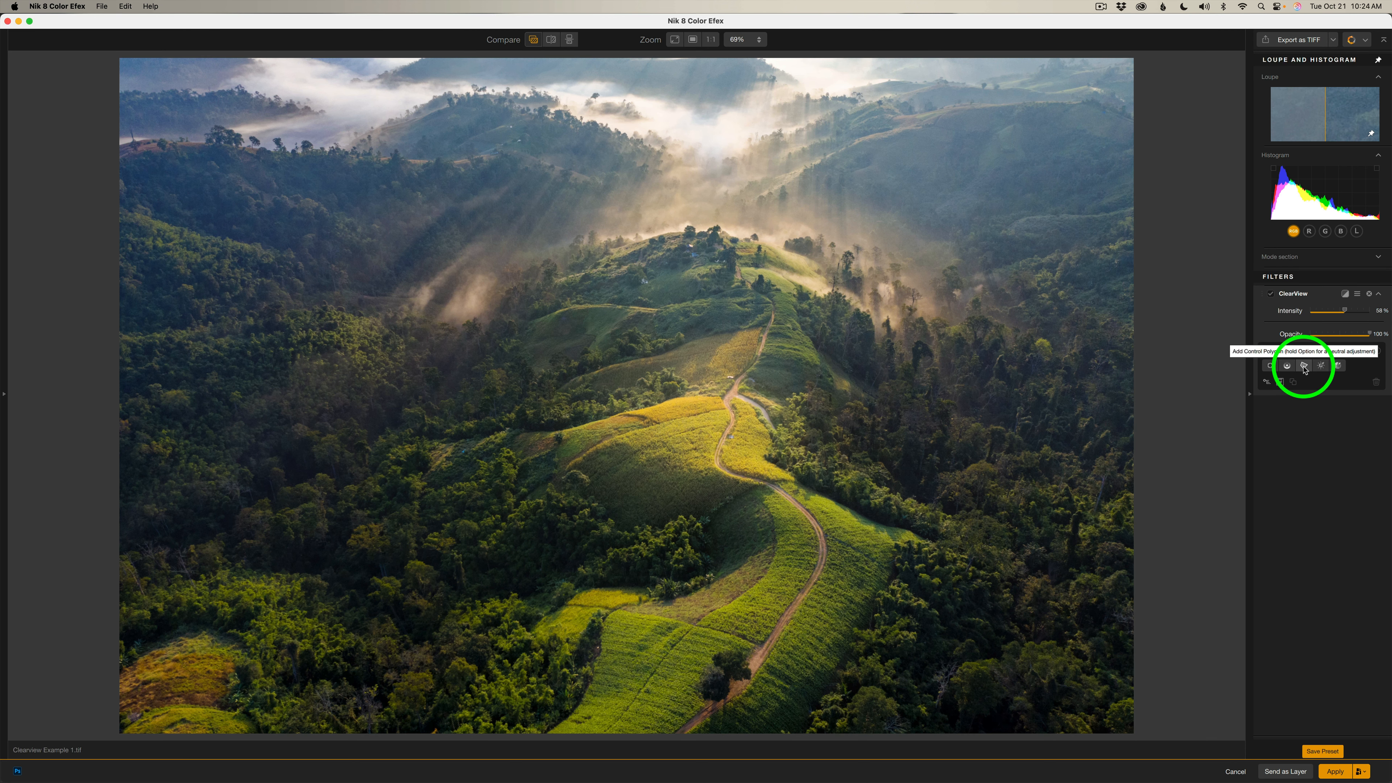
left_click(1304, 366)
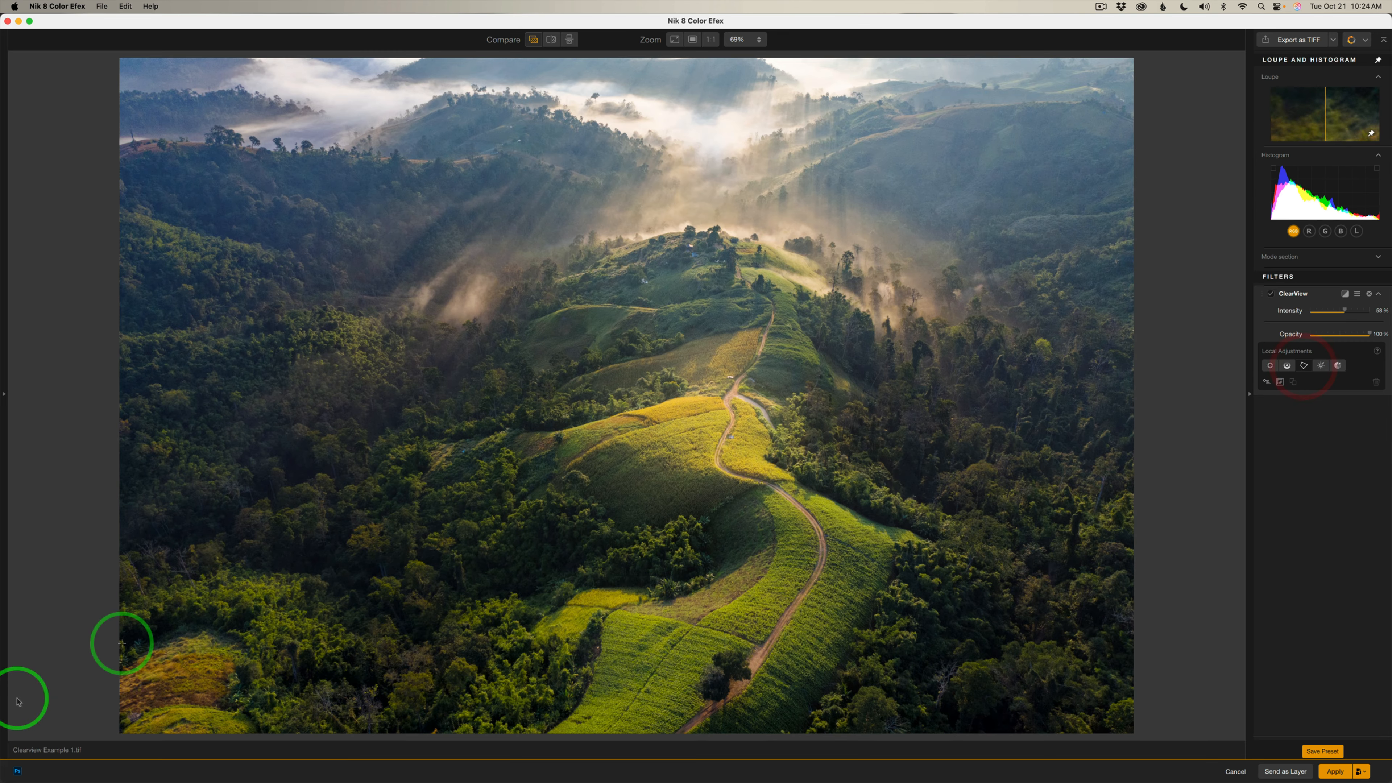
left_click(103, 618)
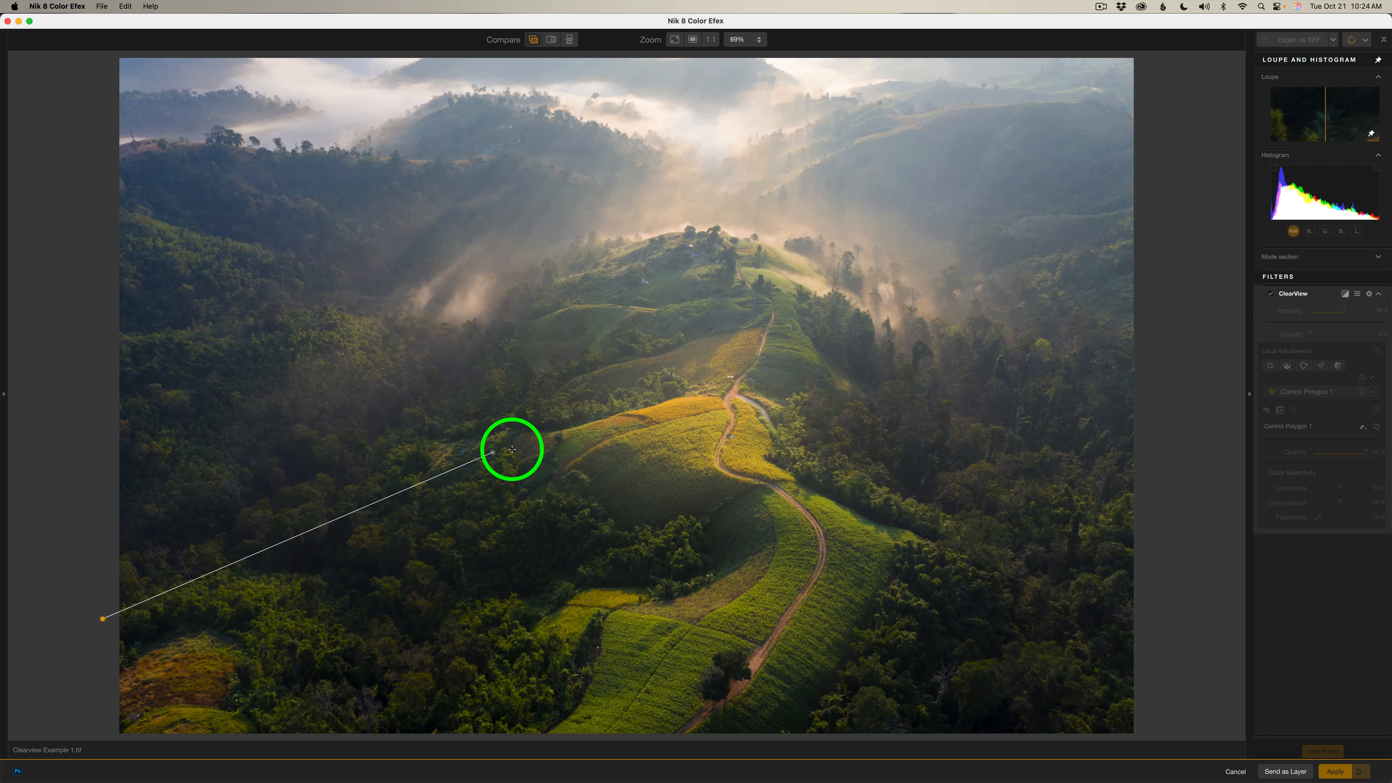
left_click(633, 413)
left_click(721, 396)
left_click(784, 419)
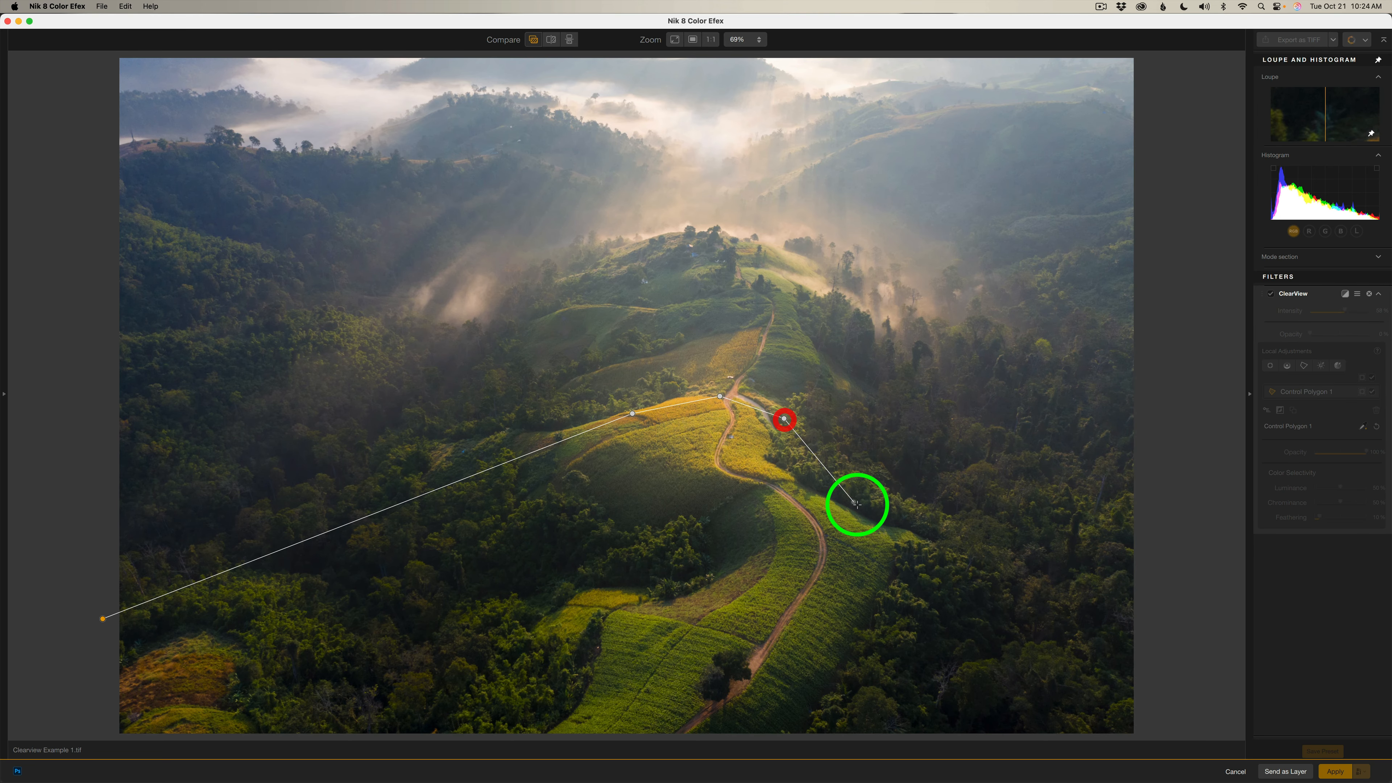
left_click(904, 515)
left_click(1155, 618)
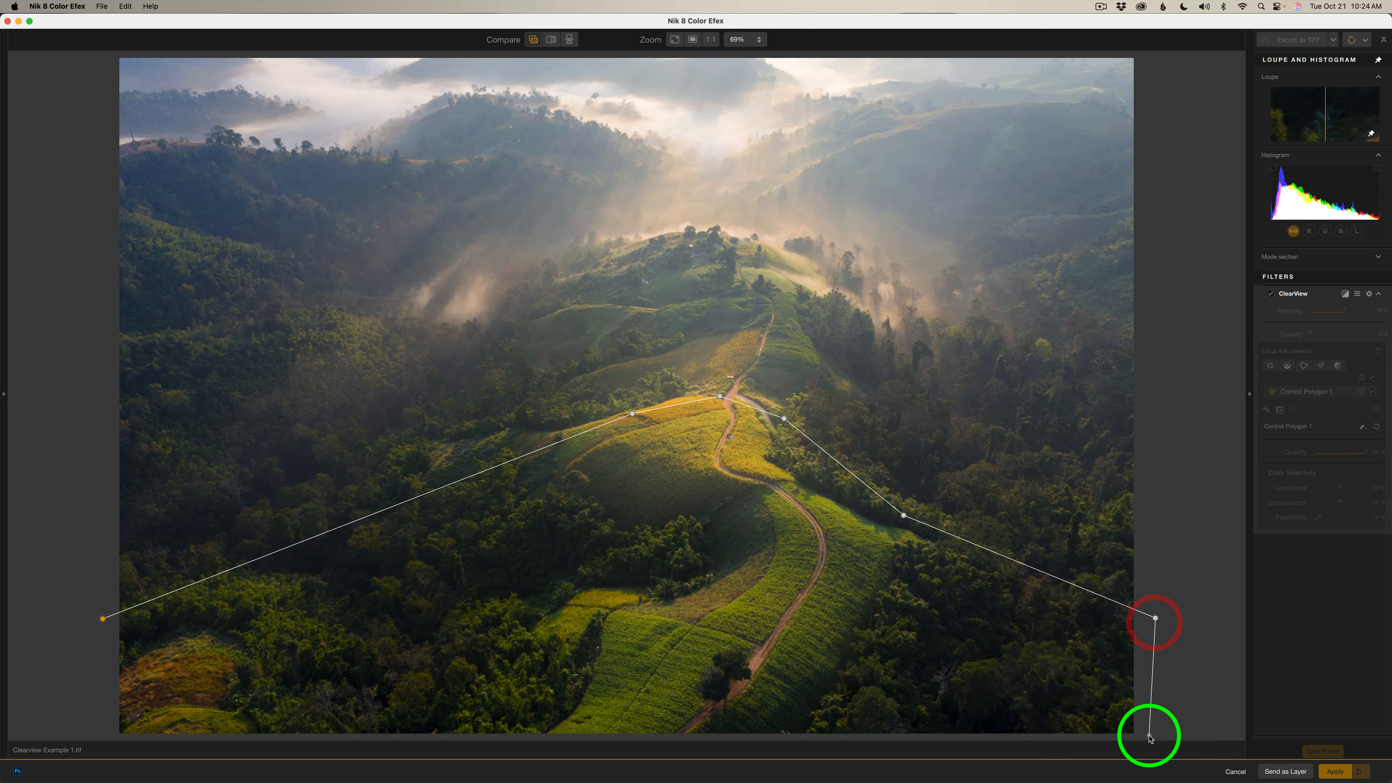
left_click(1149, 737)
left_click(96, 738)
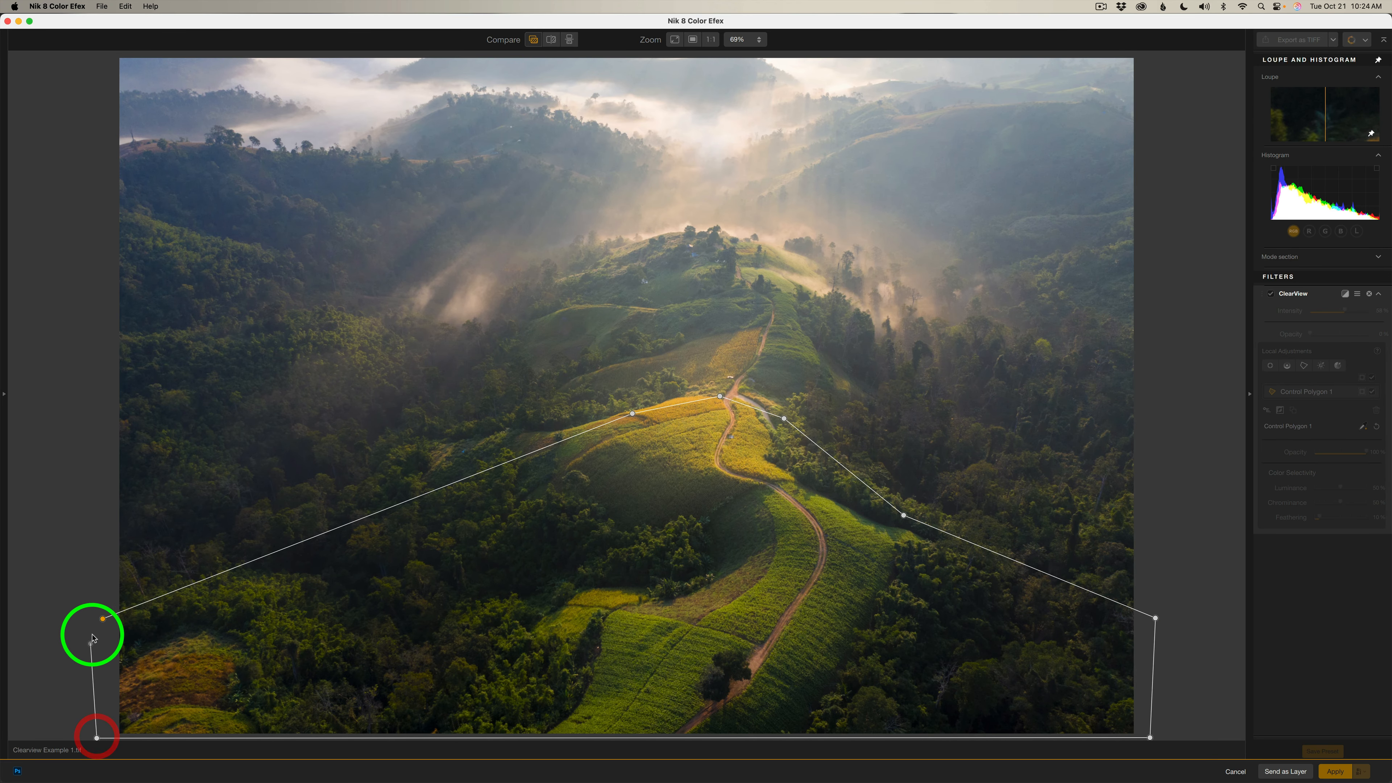
left_click(102, 618)
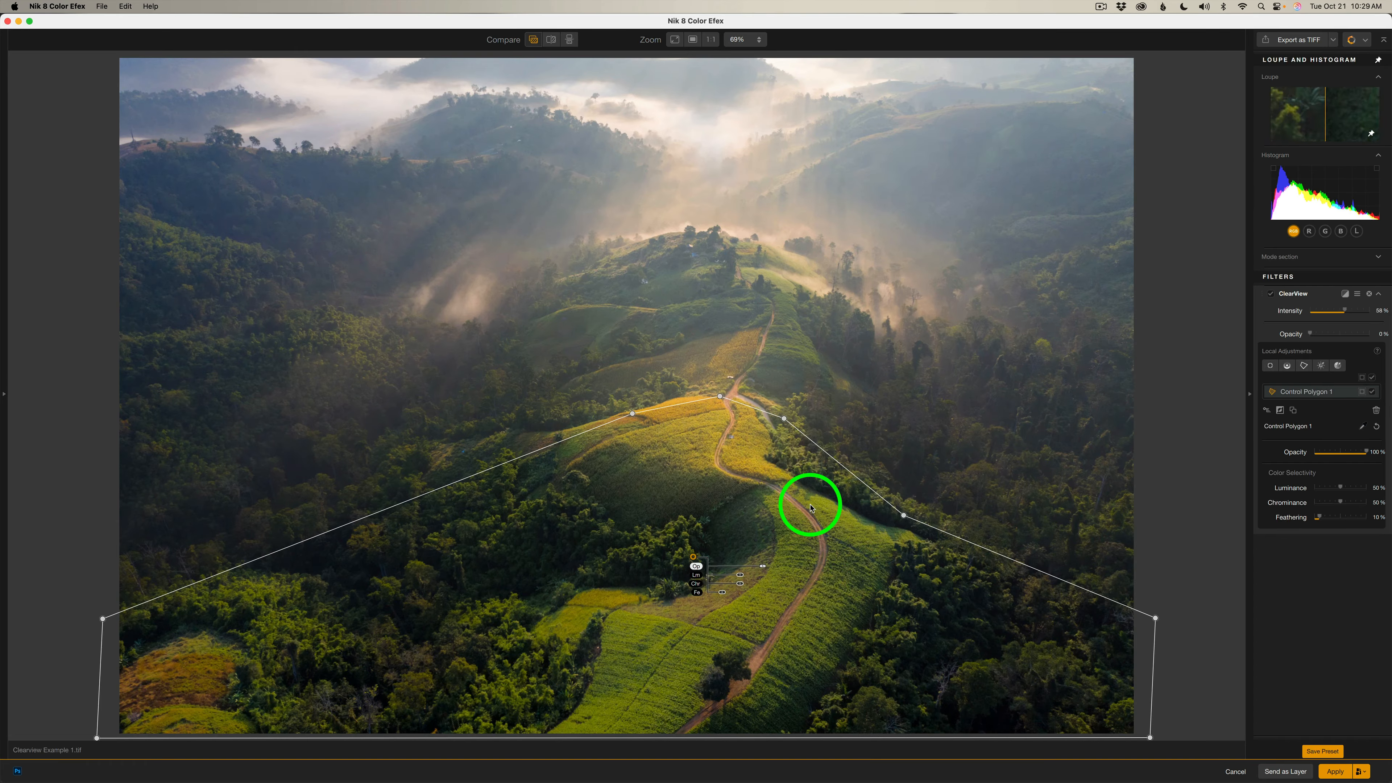
Step: With its mask shown, set the control polygon's luminance and chrominance to 0 % and its feathering to 23 %
mouse_move(1301, 394)
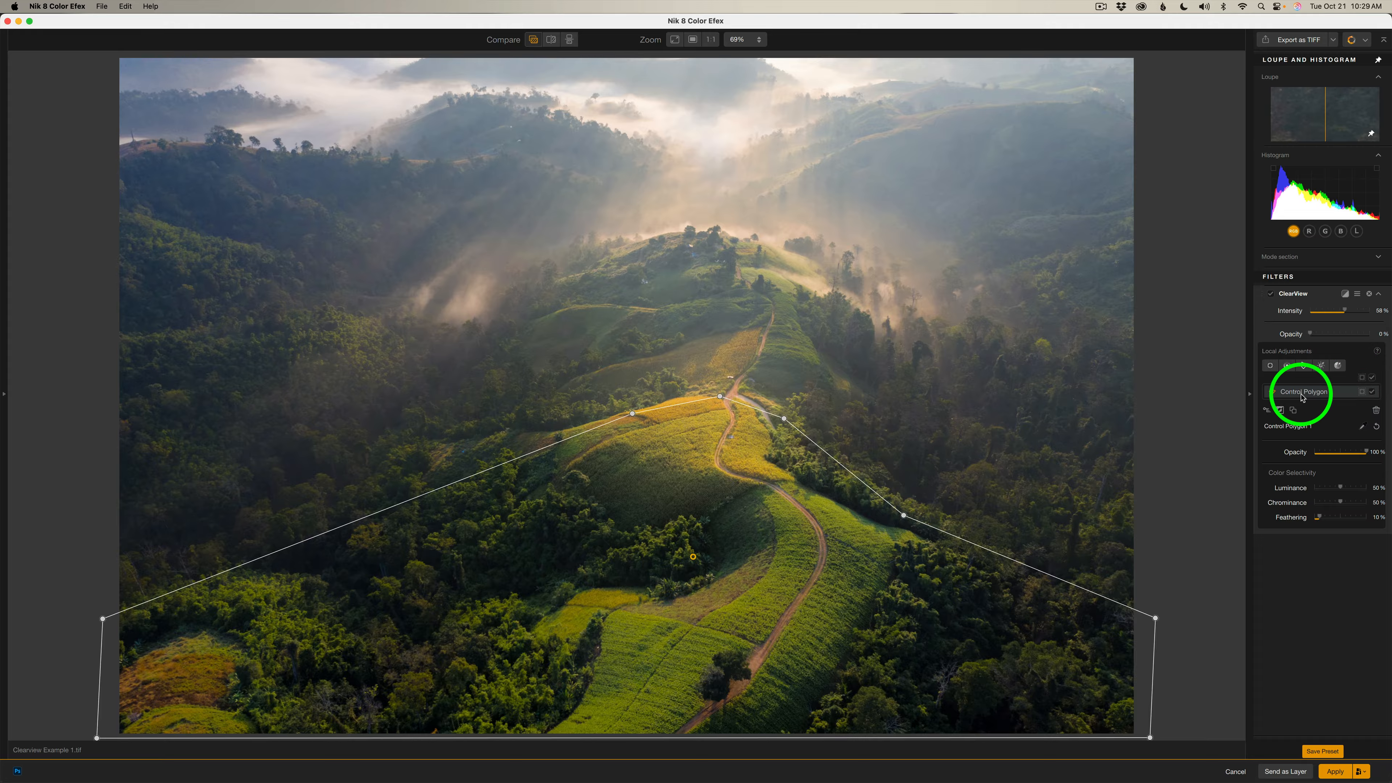
left_click(1361, 392)
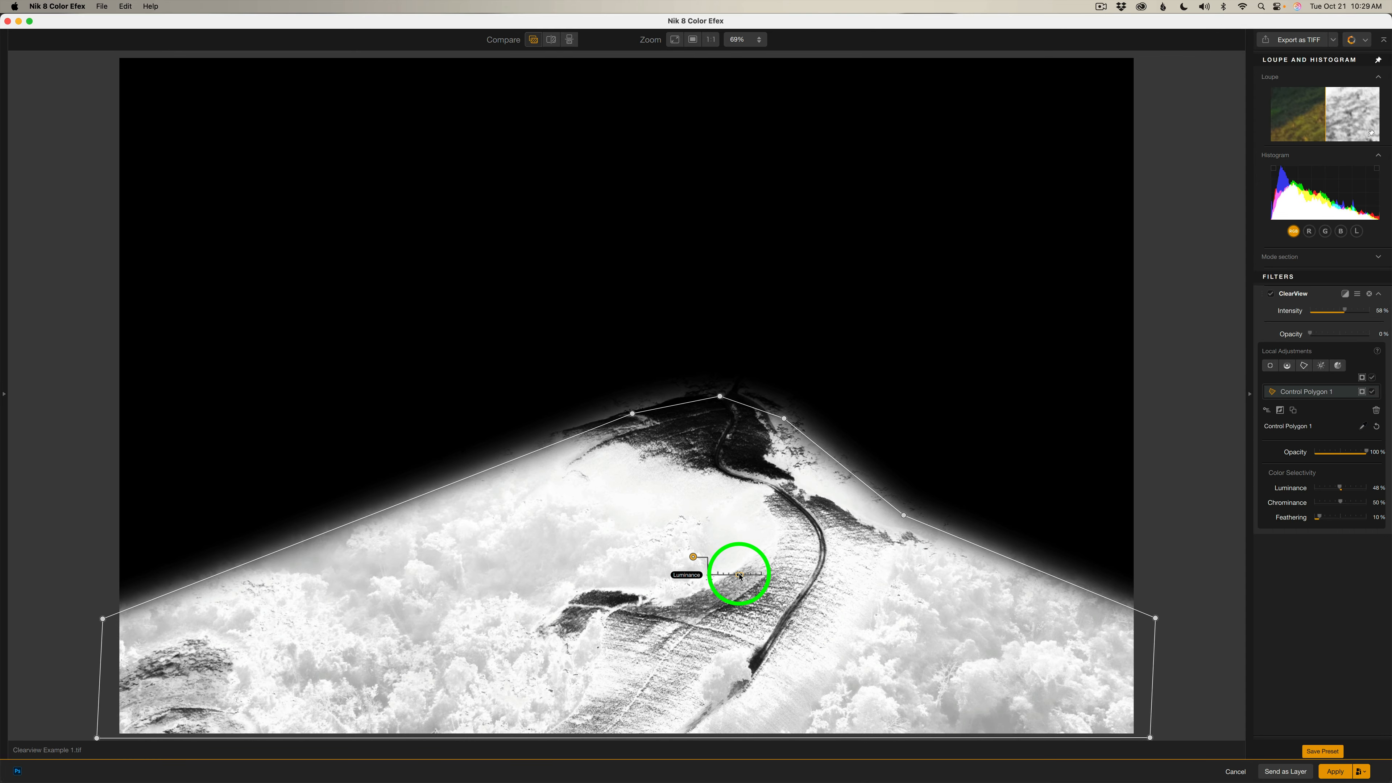
left_click_drag(740, 576, 706, 584)
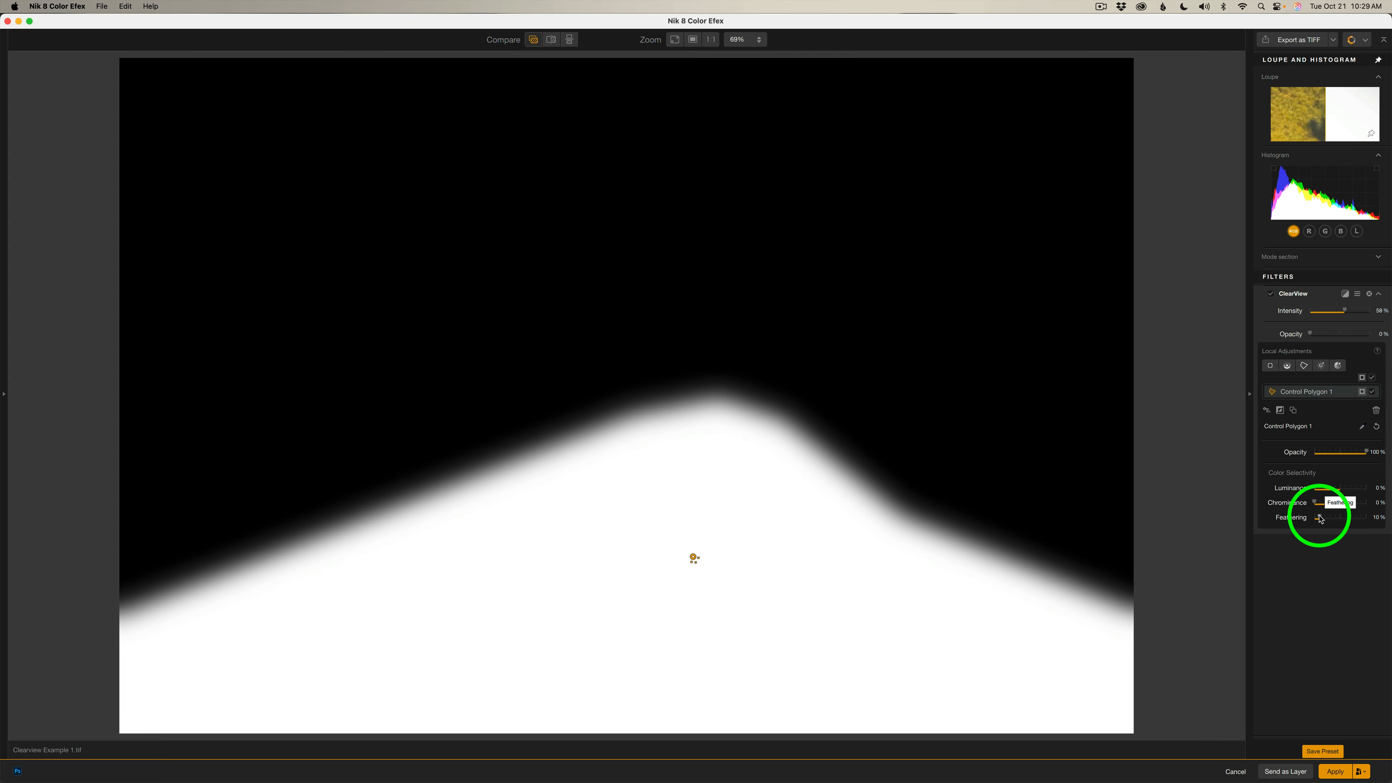
left_click_drag(1320, 519, 1329, 519)
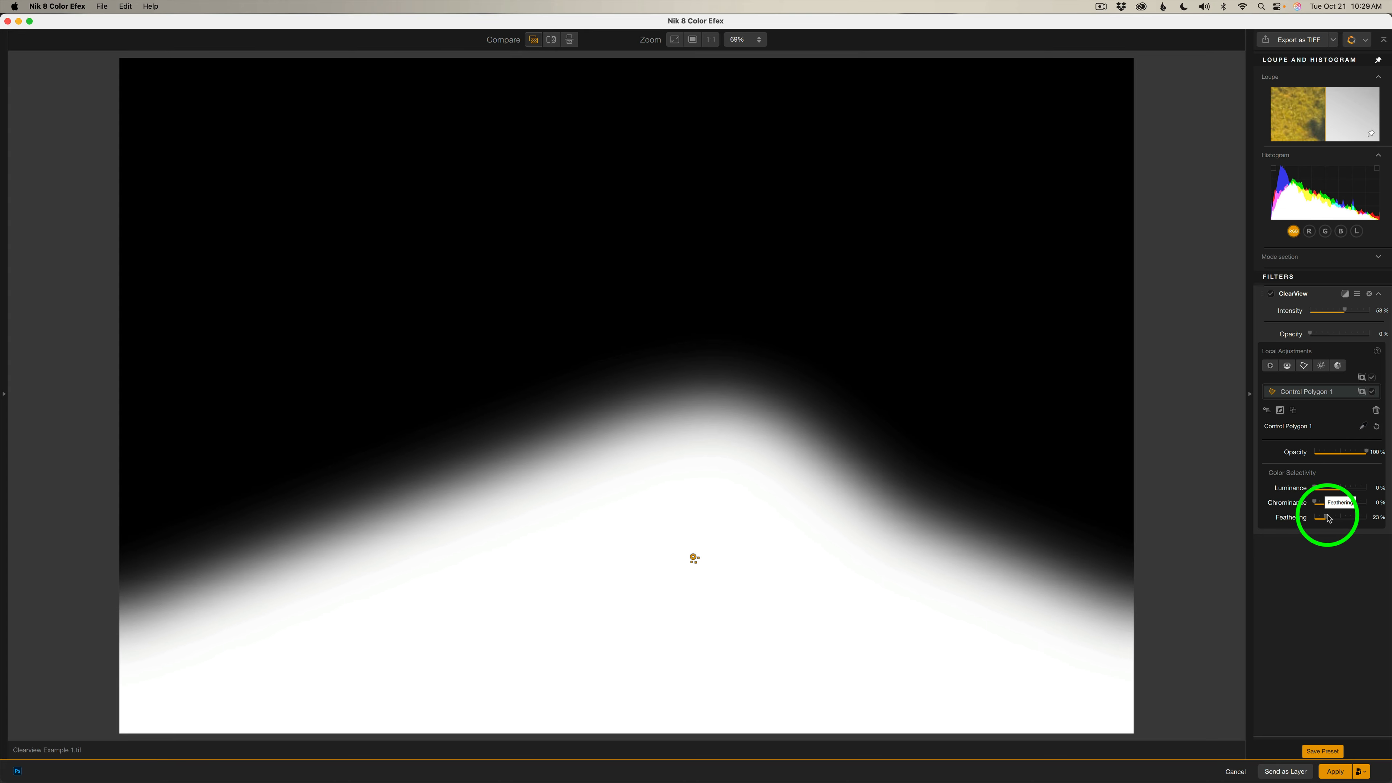
left_click(1362, 392)
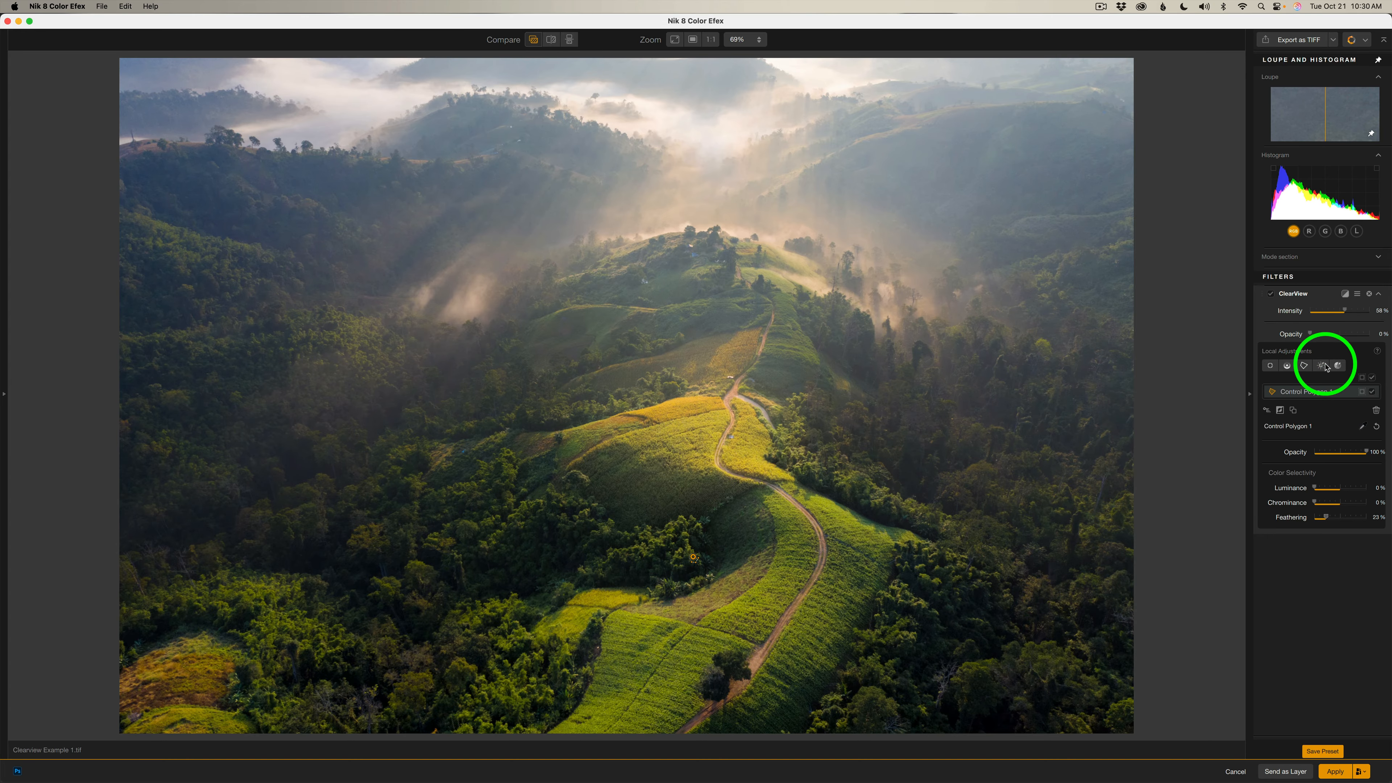
Step: Check in the mask view how the filter's overall opacity affects the area outside the polygon, and set that opacity to 24 %
left_click(1362, 393)
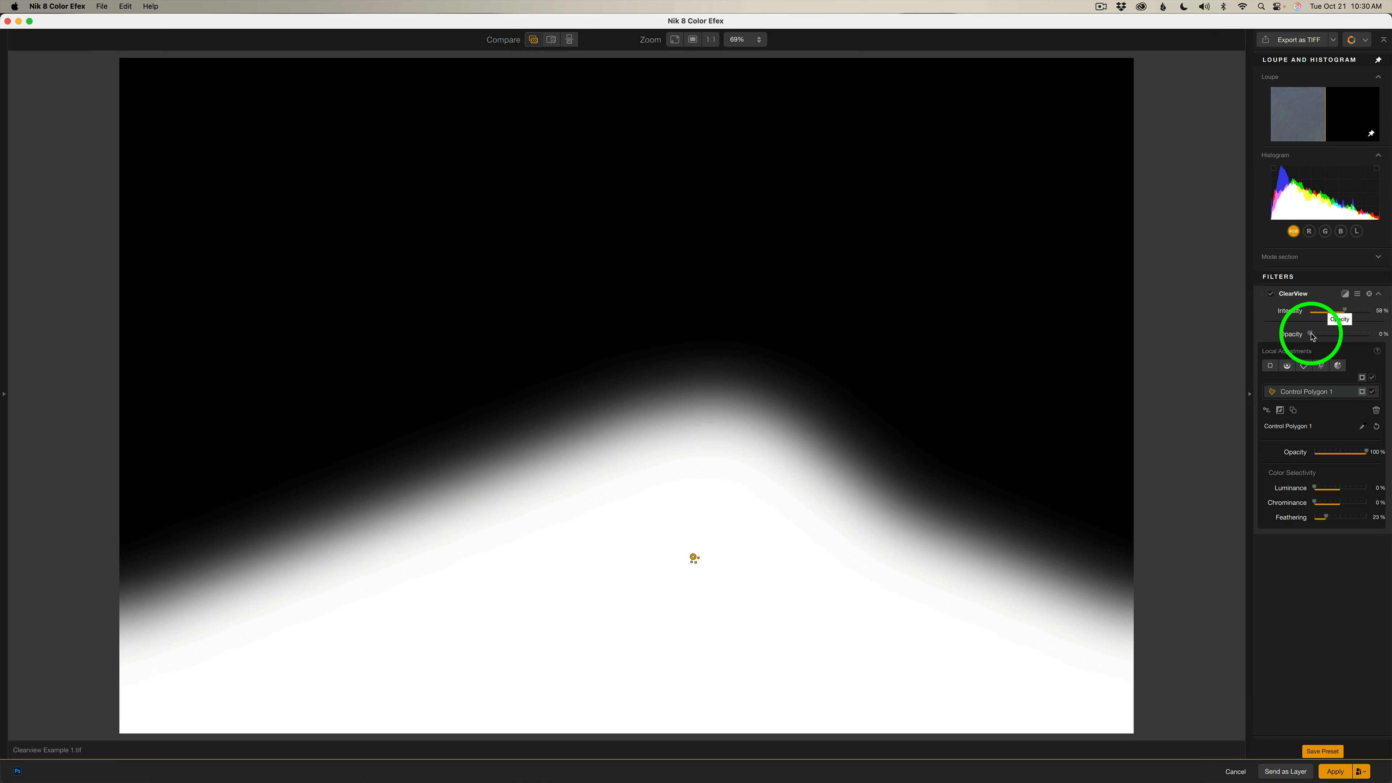
mouse_move(1312, 335)
left_mouse_down()
mouse_move(1379, 336)
mouse_move(1300, 340)
left_mouse_up()
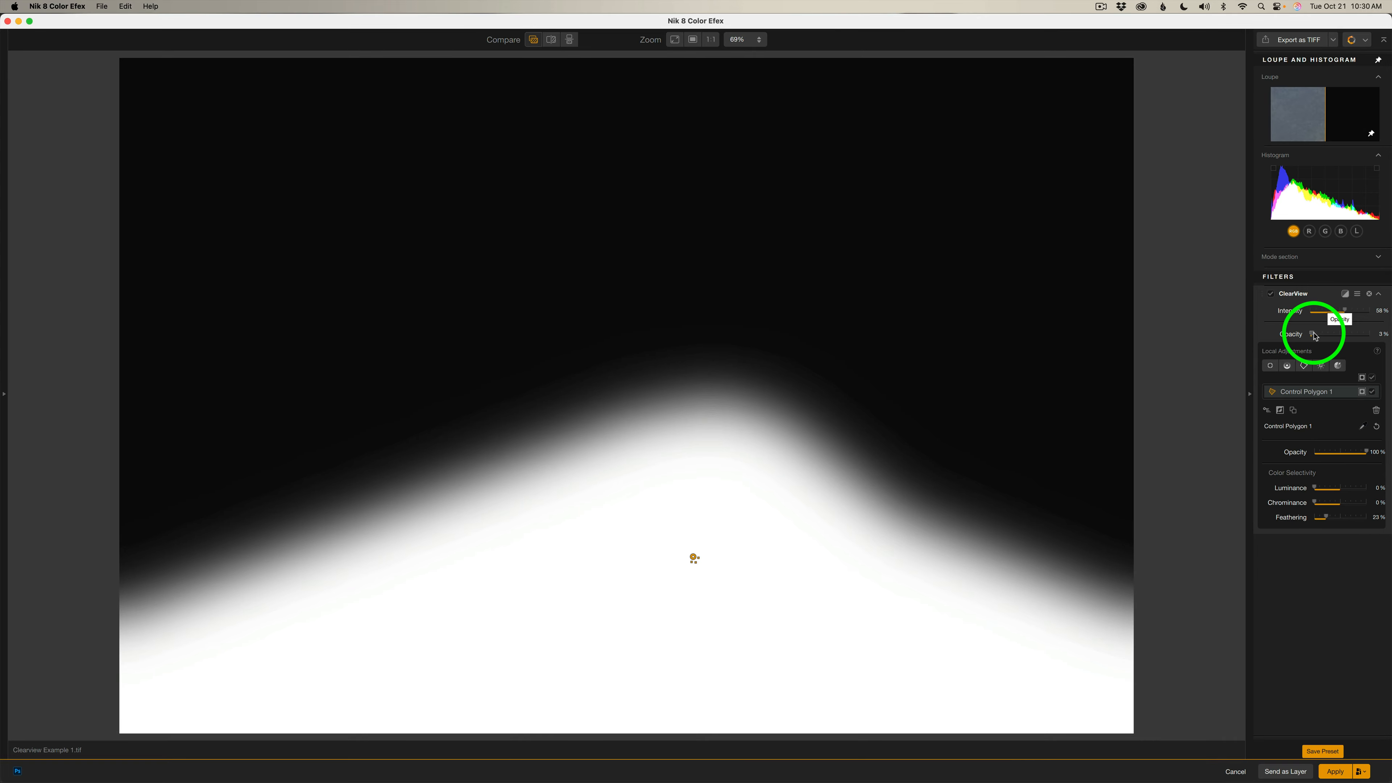
left_click_drag(1325, 337, 1294, 339)
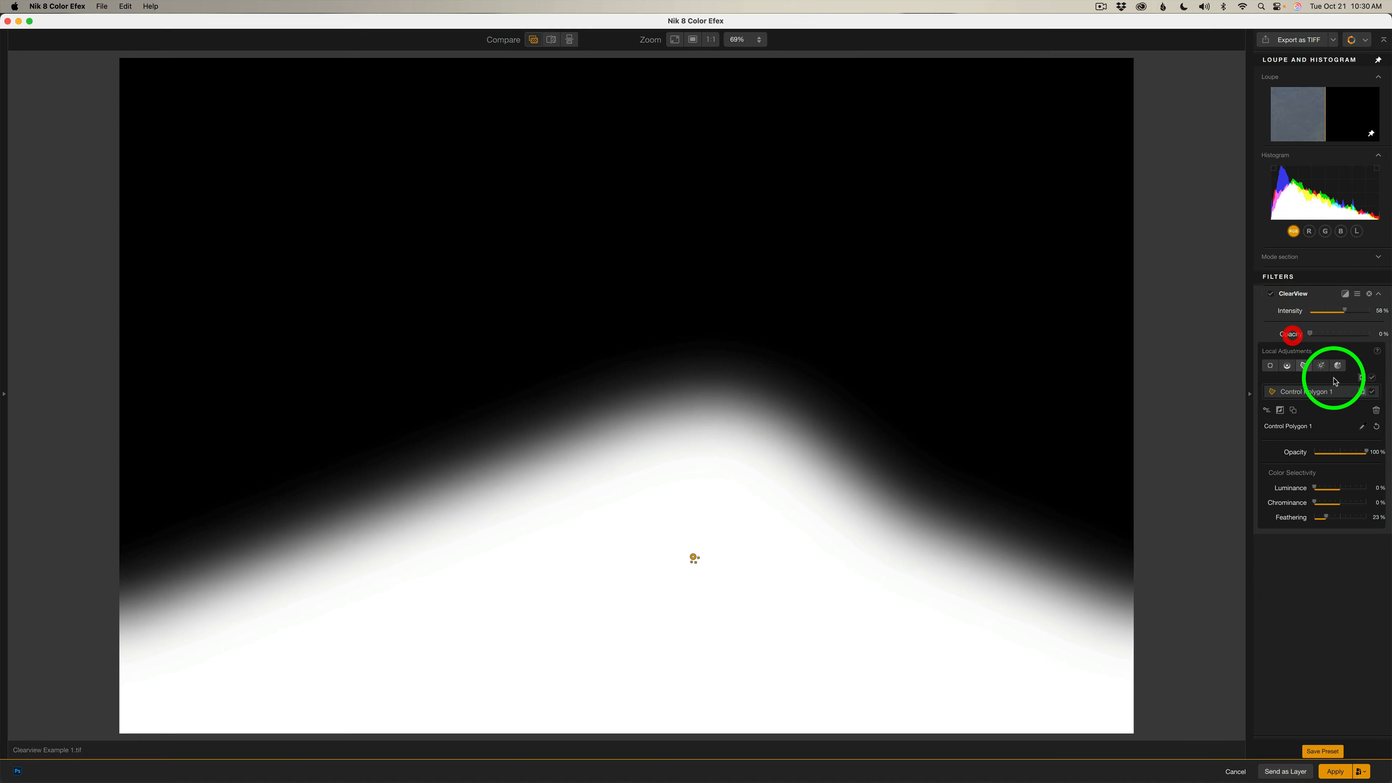
left_click(1362, 392)
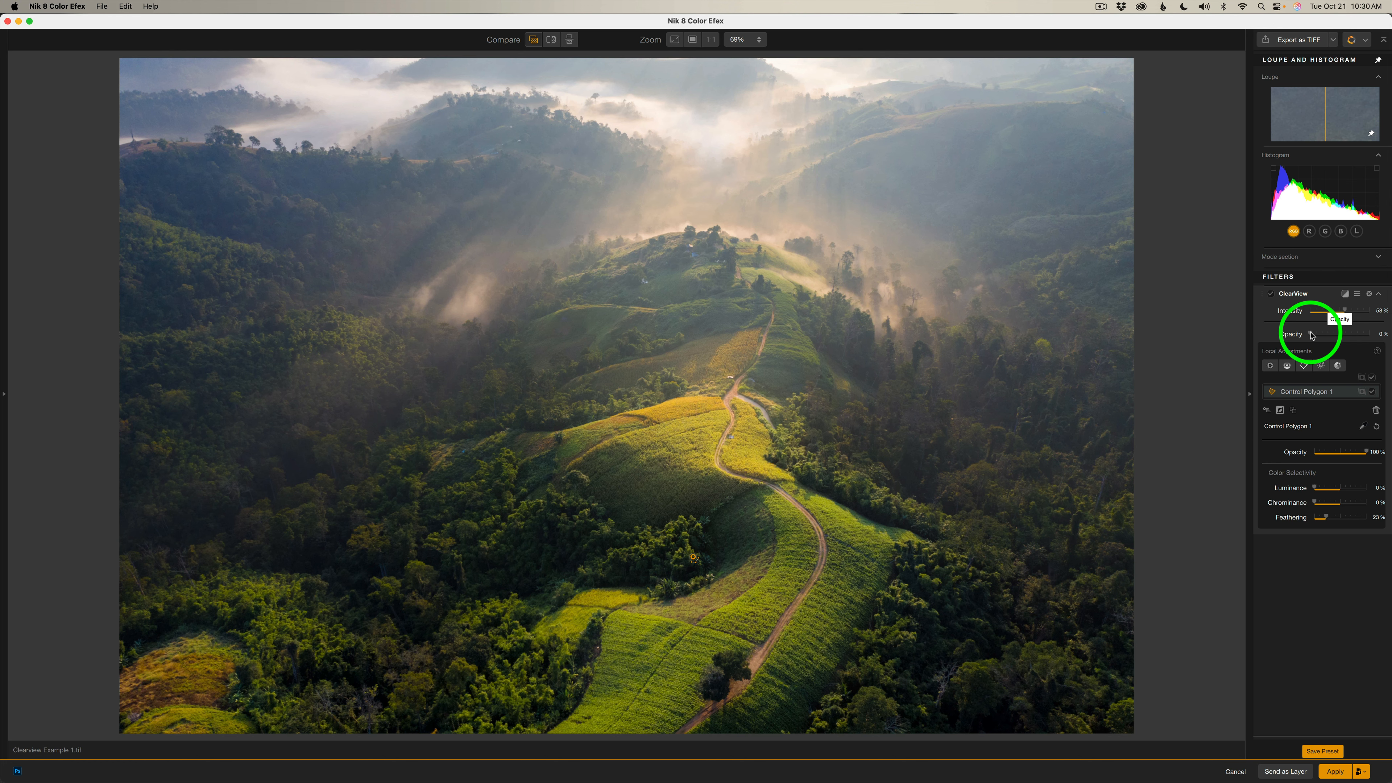
left_click_drag(1312, 335, 1326, 337)
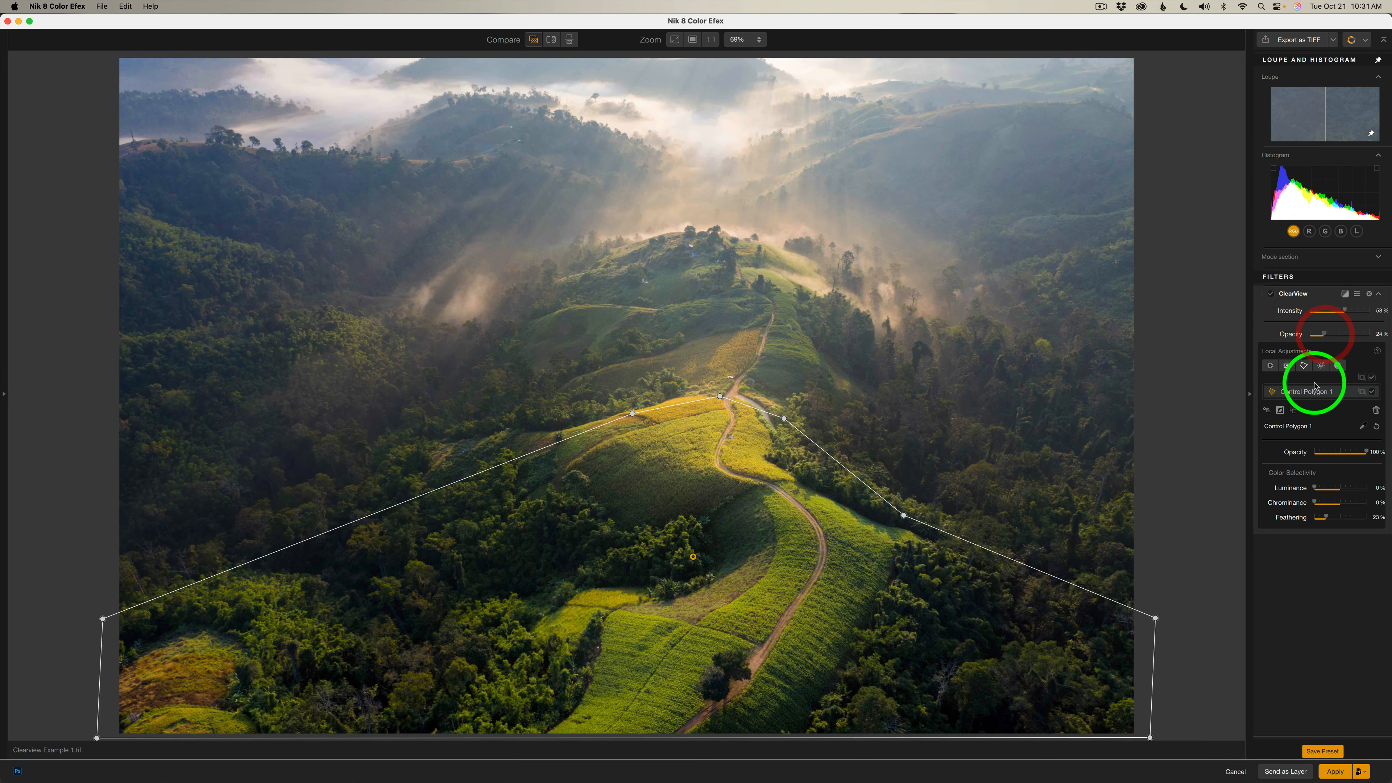
Step: Compare the green hills photo with the ClearView filter off and on
left_click(1271, 296)
left_click(1271, 296)
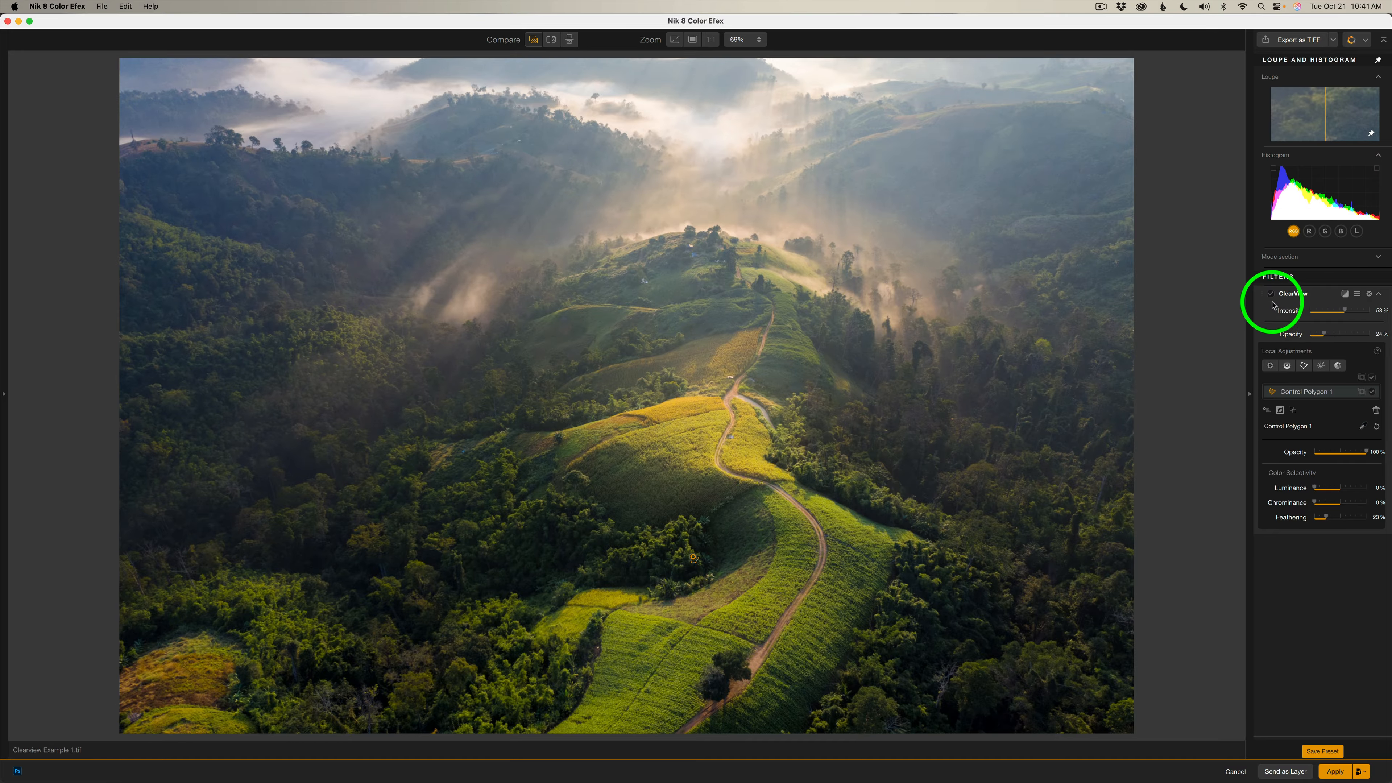
left_click(1270, 297)
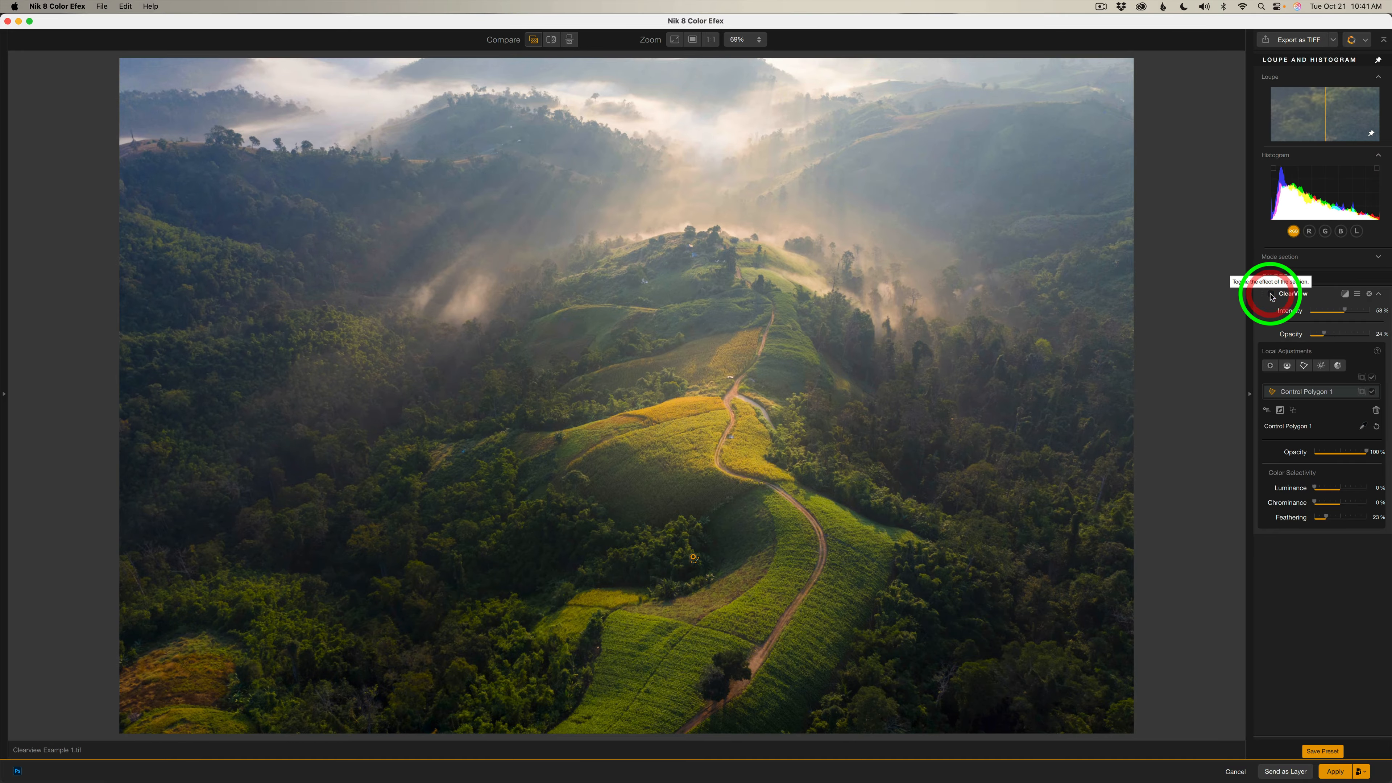
left_click(1270, 296)
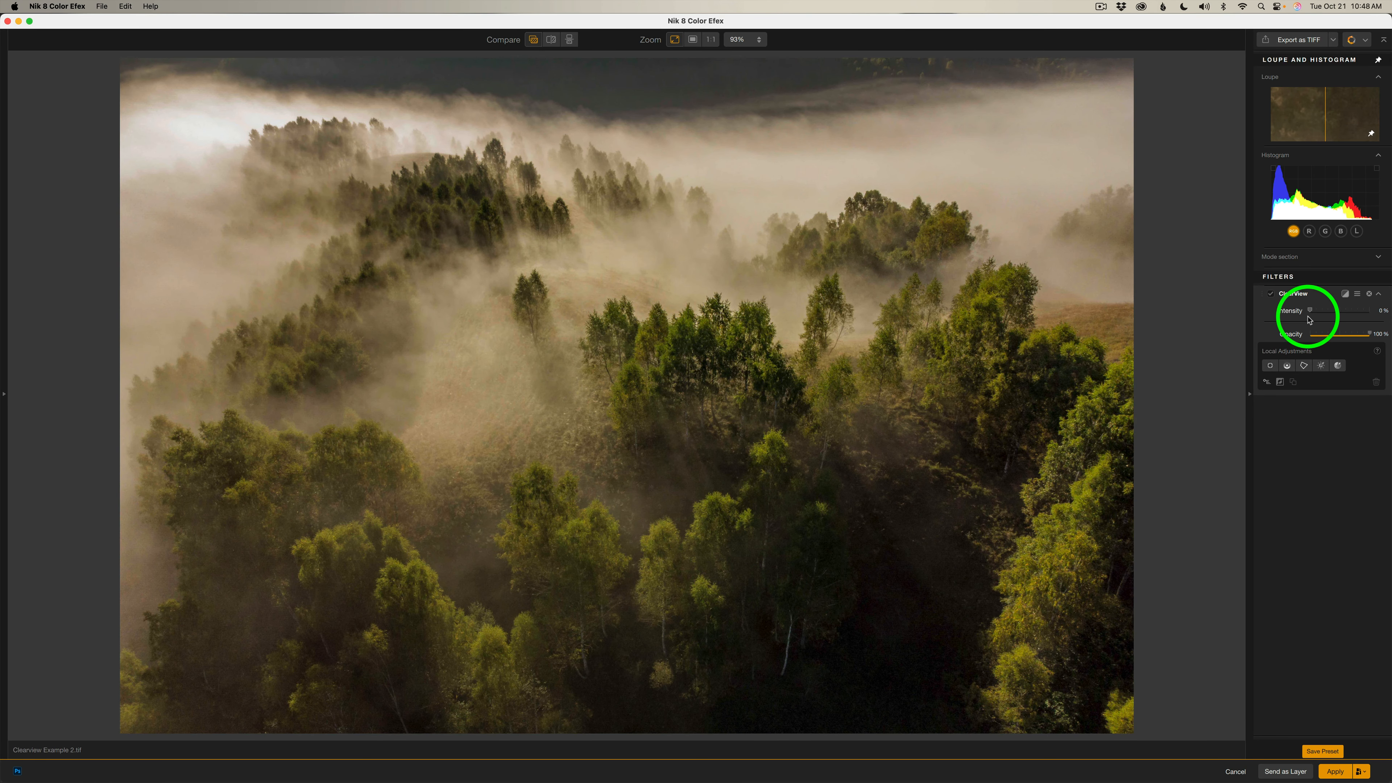
Step: Raise the foggy forest photo's ClearView intensity to 87 % and add a luminosity mask sampled from the bright fog
left_click_drag(1310, 312, 1361, 312)
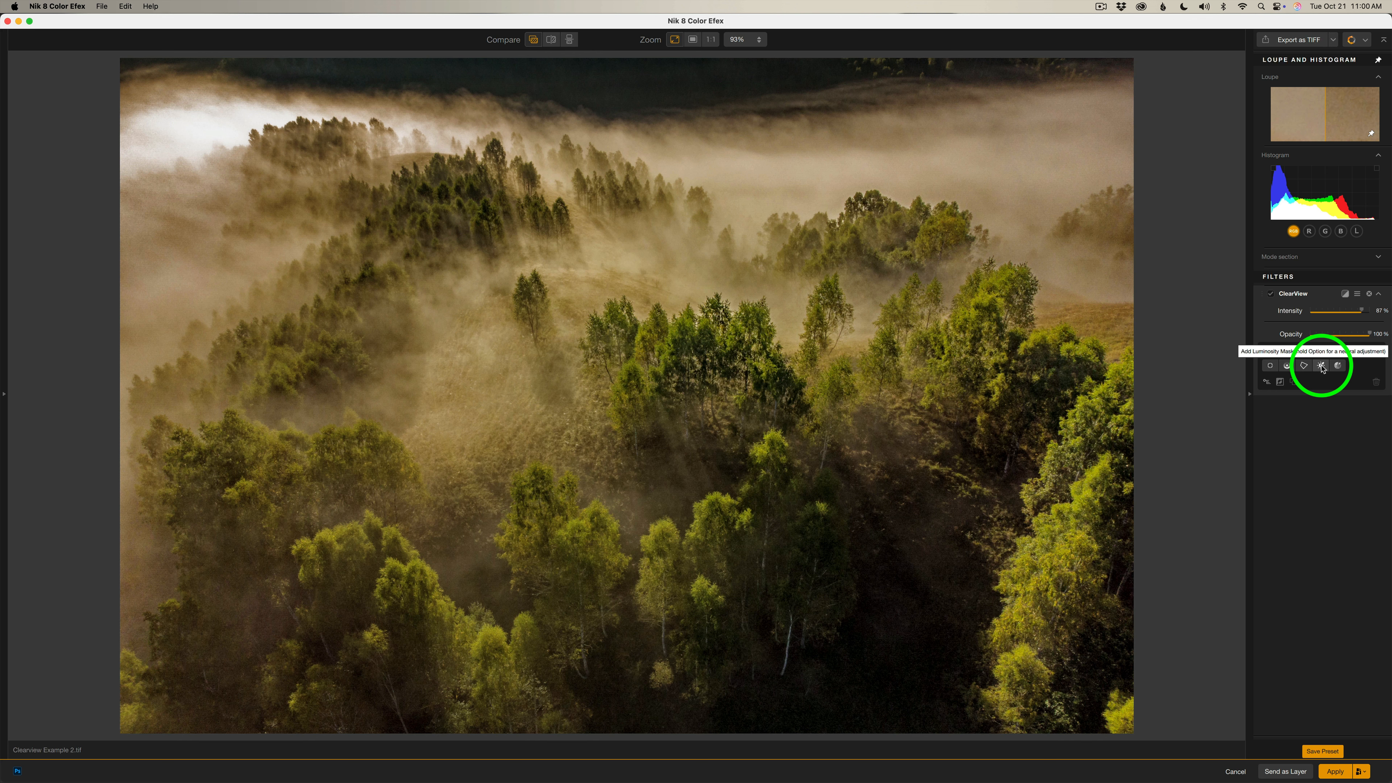
left_click(1321, 366)
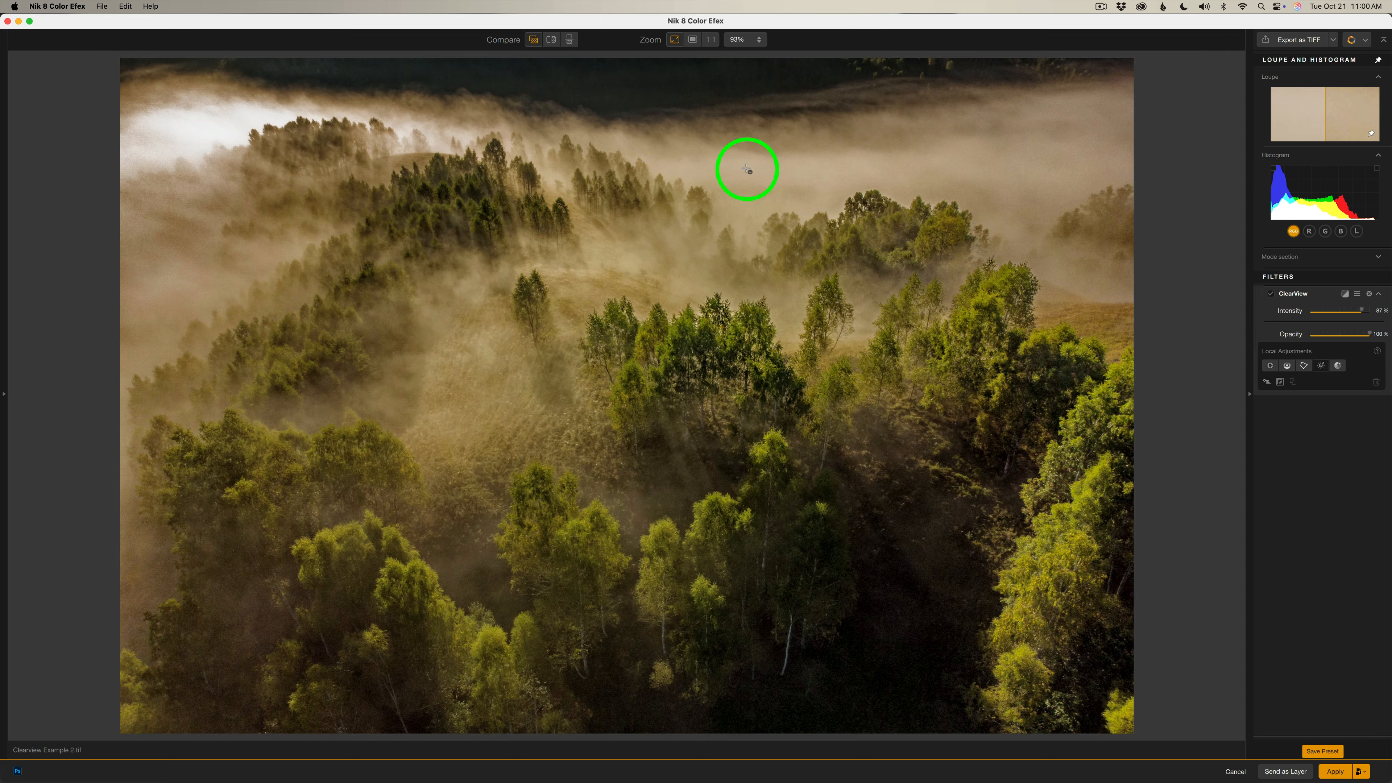
left_click(747, 170)
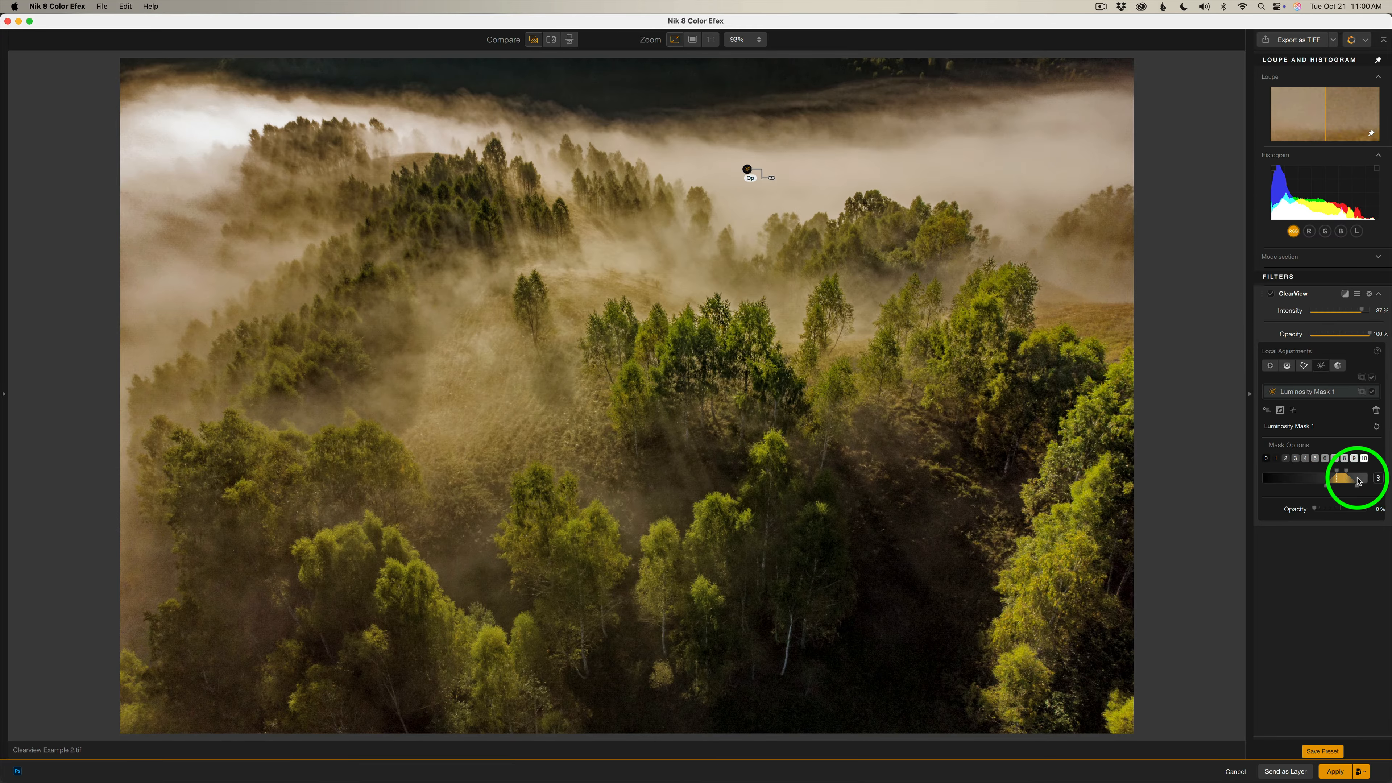
Step: Unlink the luminosity mask's range handles, widen its range from midtones to white with falloff to black, and compare the filter off and on
left_click_drag(1340, 477, 1342, 478)
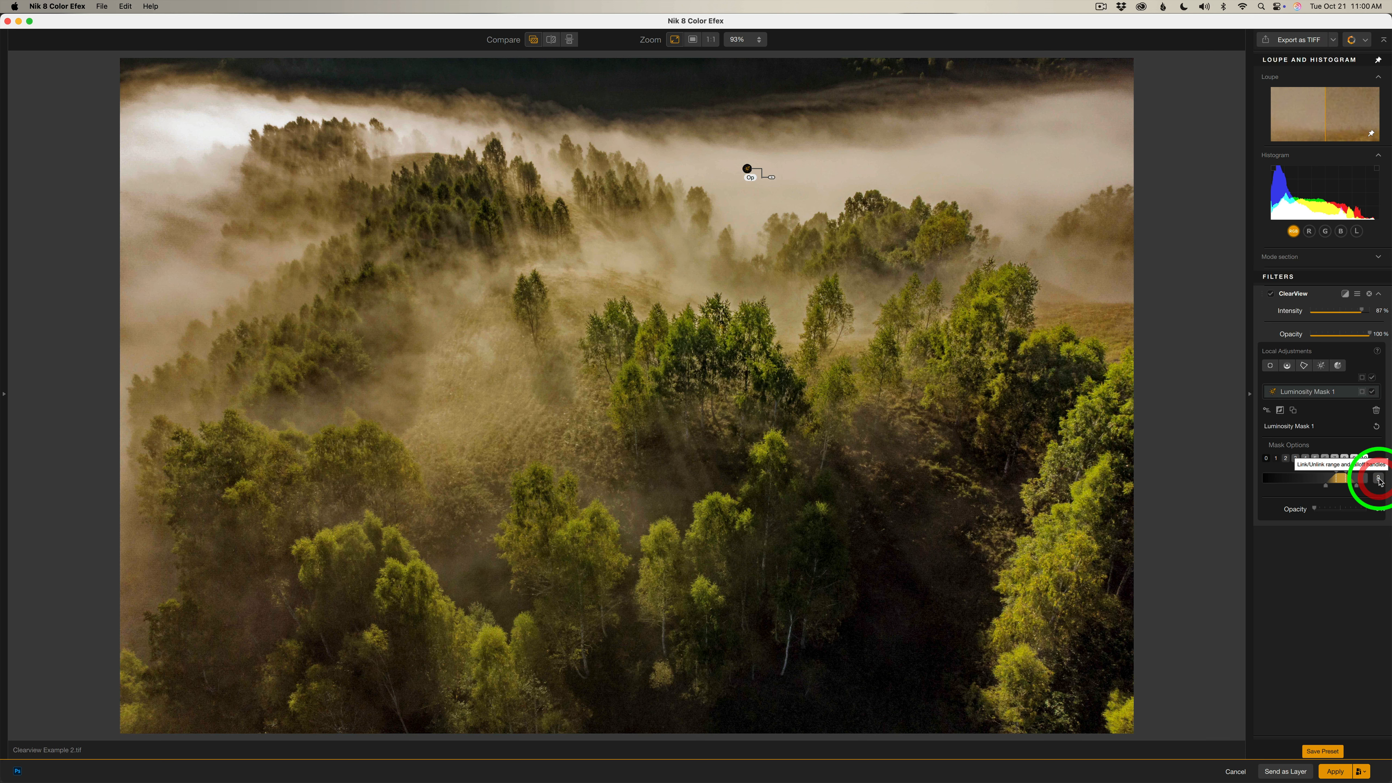
left_click(1378, 479)
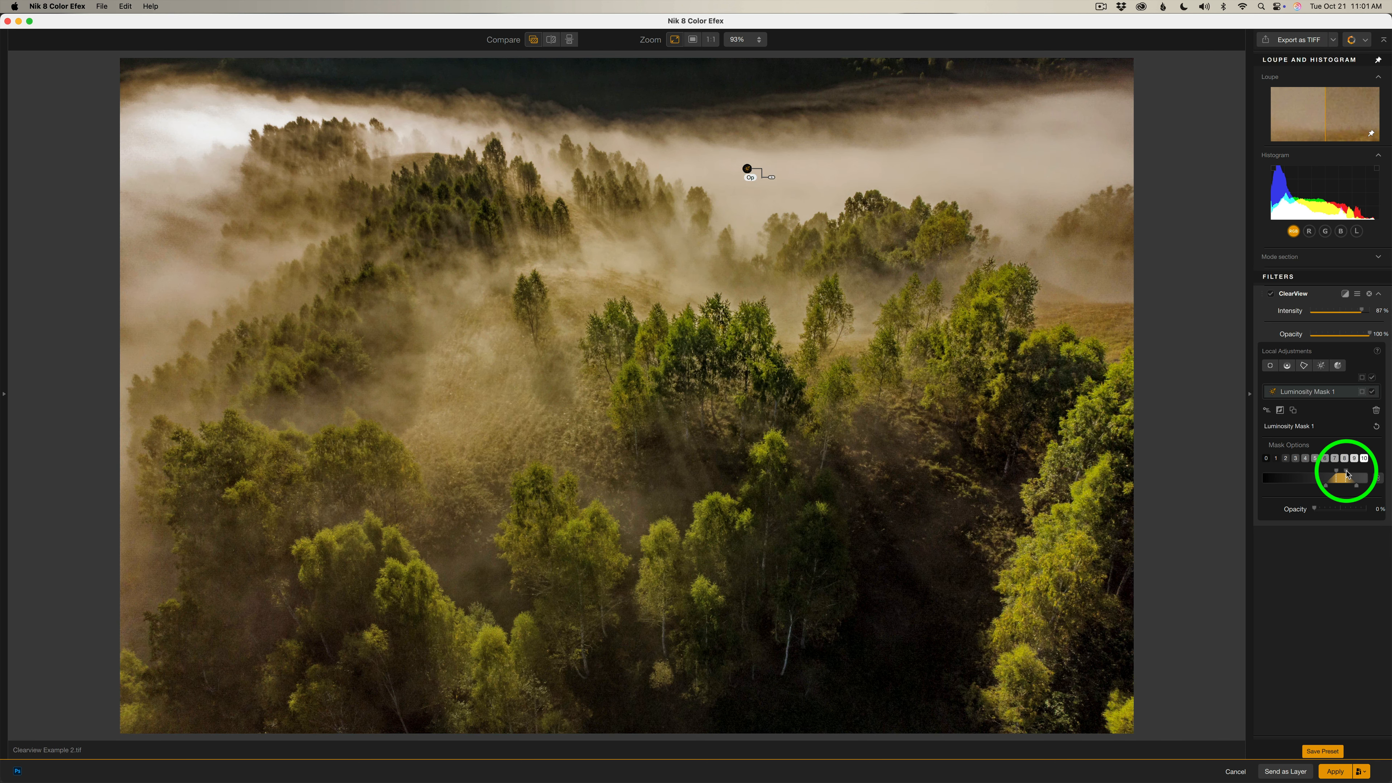
left_click_drag(1347, 472, 1368, 473)
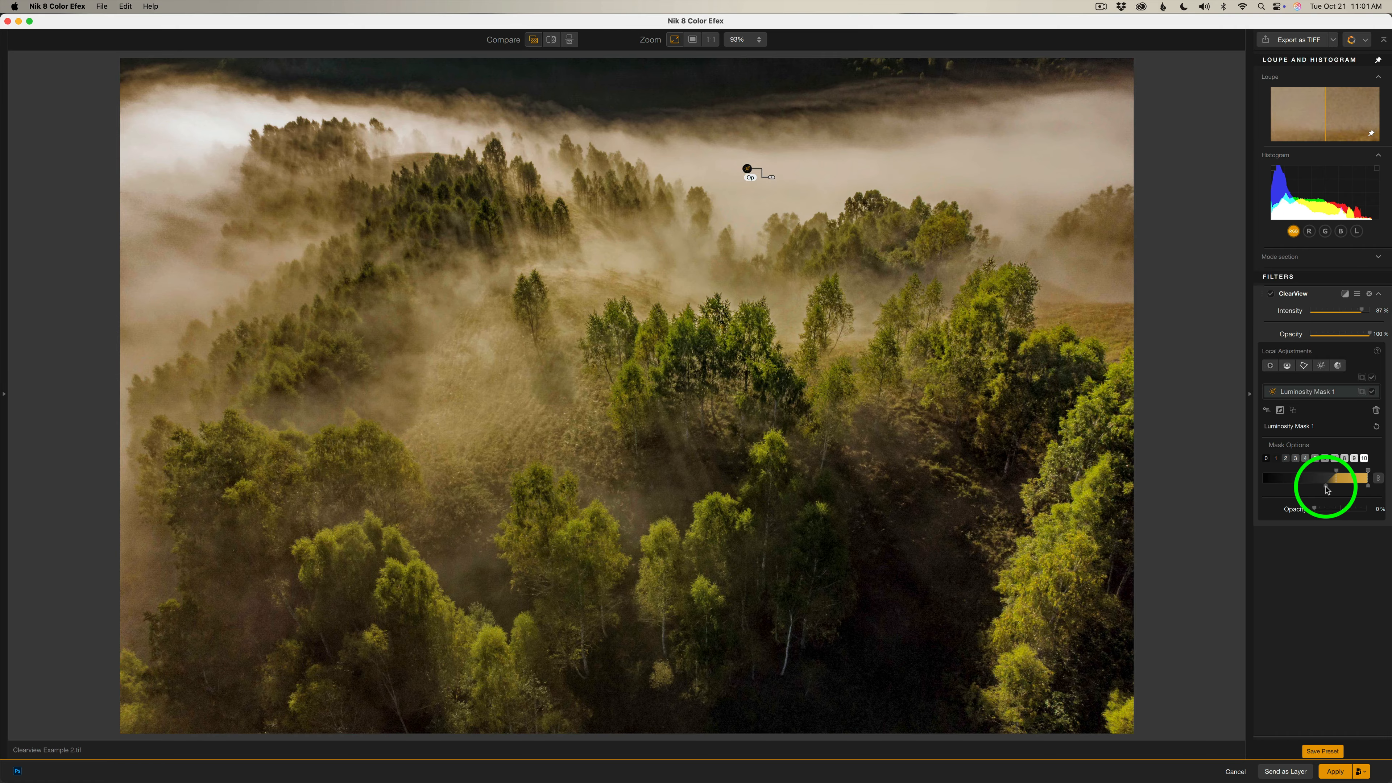
left_click_drag(1325, 488, 1243, 488)
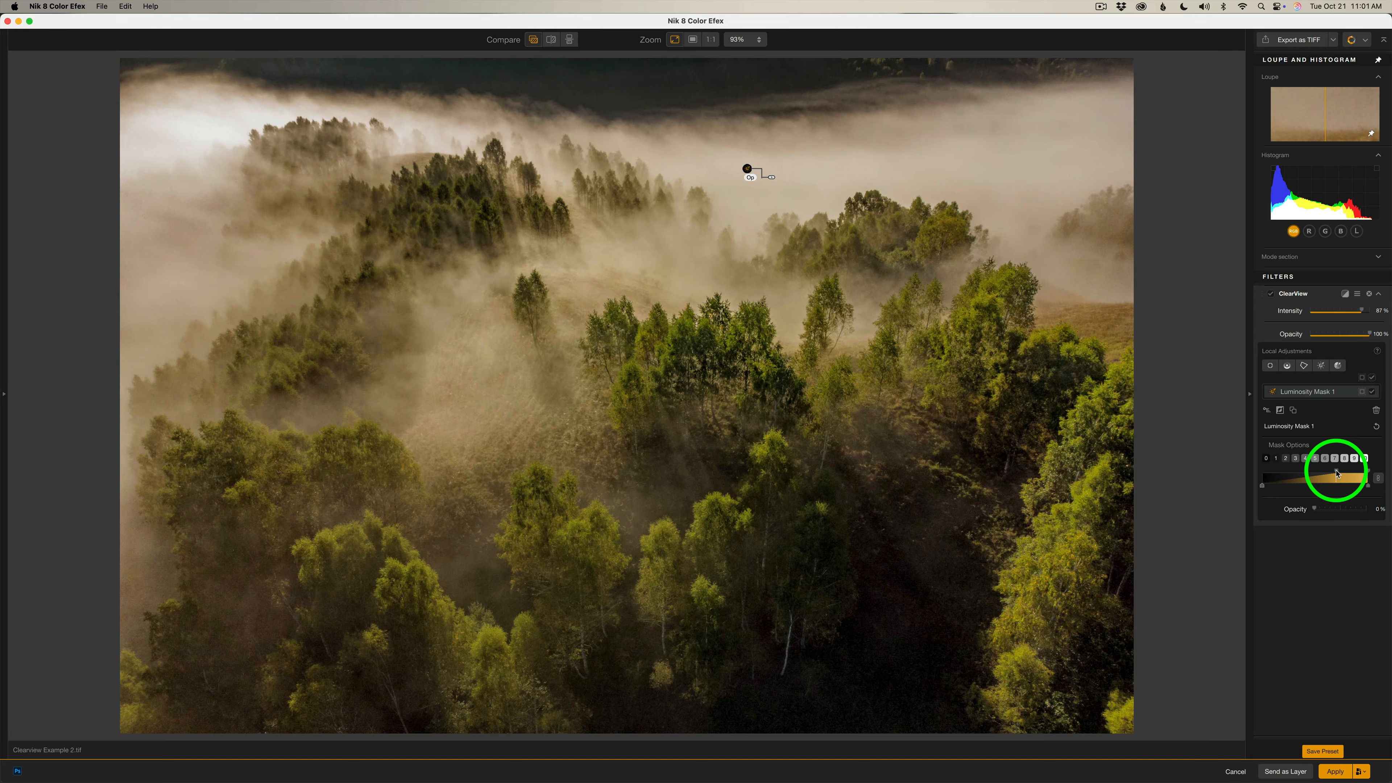
mouse_move(1337, 473)
left_mouse_down()
mouse_move(1351, 475)
mouse_move(1326, 469)
left_mouse_up()
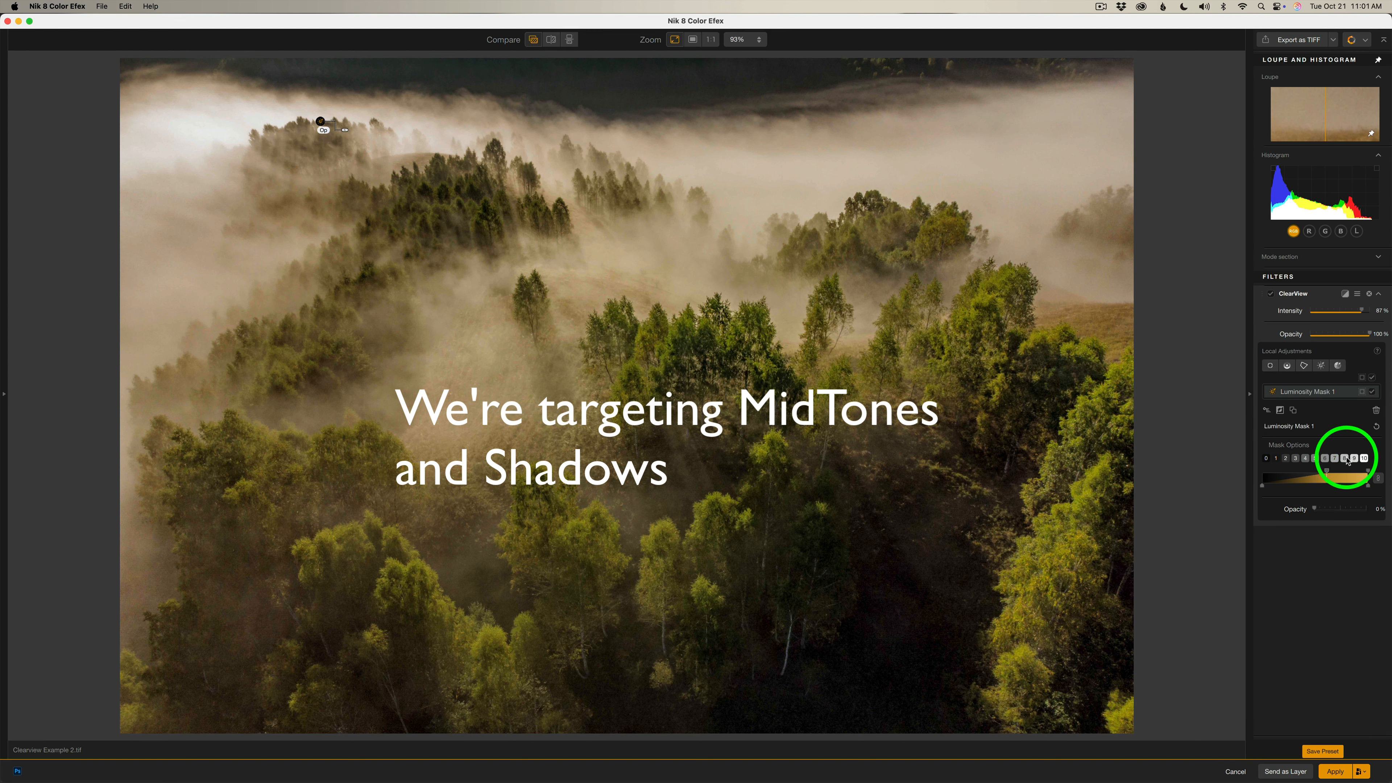
left_click(1270, 294)
left_click(1268, 295)
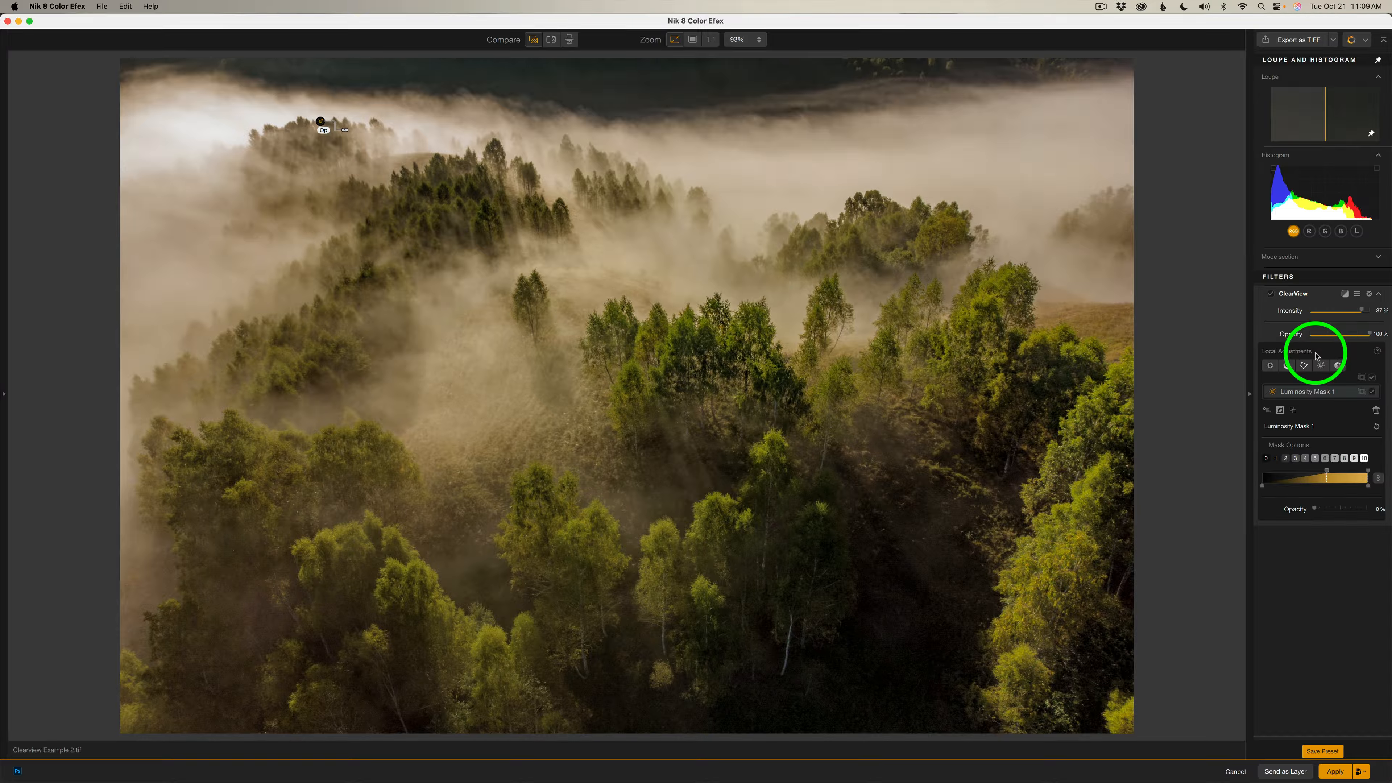
Step: Add a control line across the upper fog, fading toward the treetops, and set its luminance and chrominance selectivity to 0 %
left_click(1287, 366)
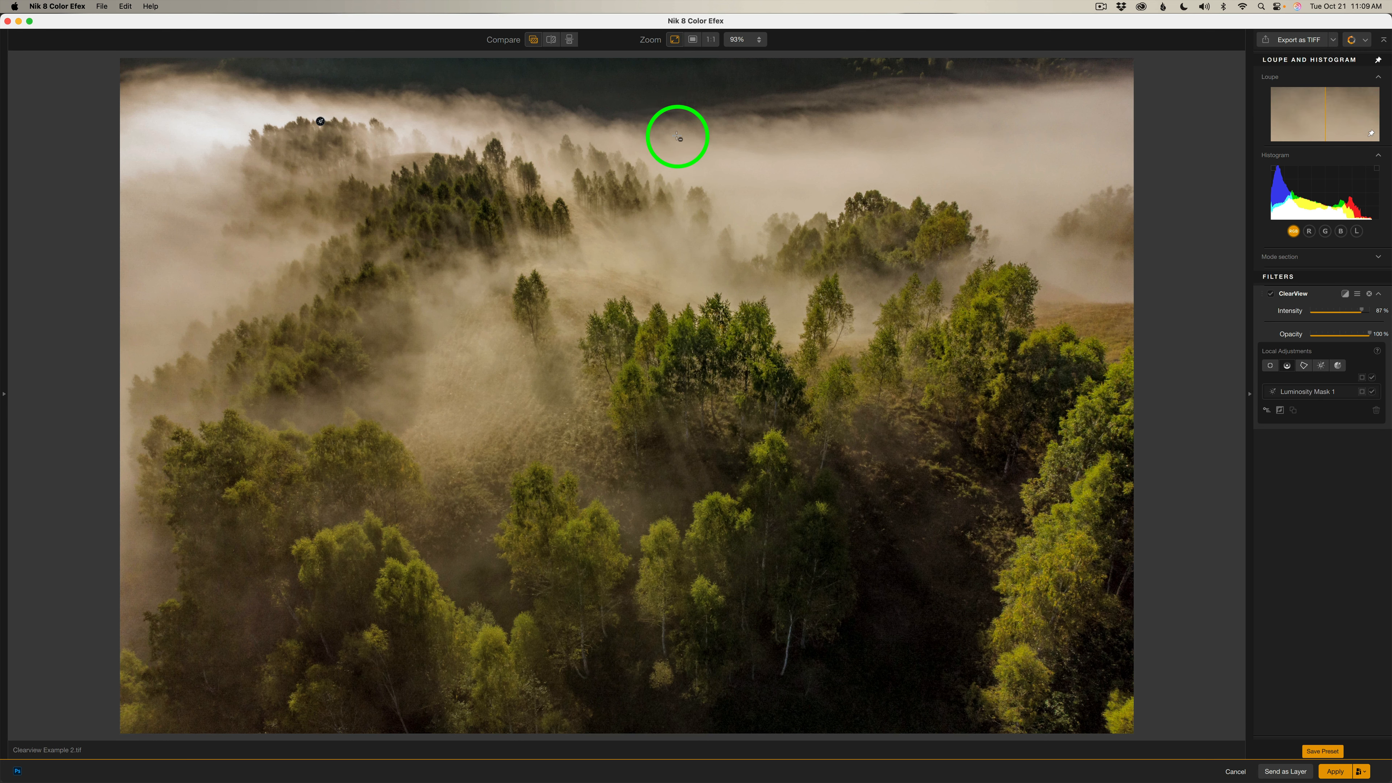
left_click_drag(678, 137, 678, 264)
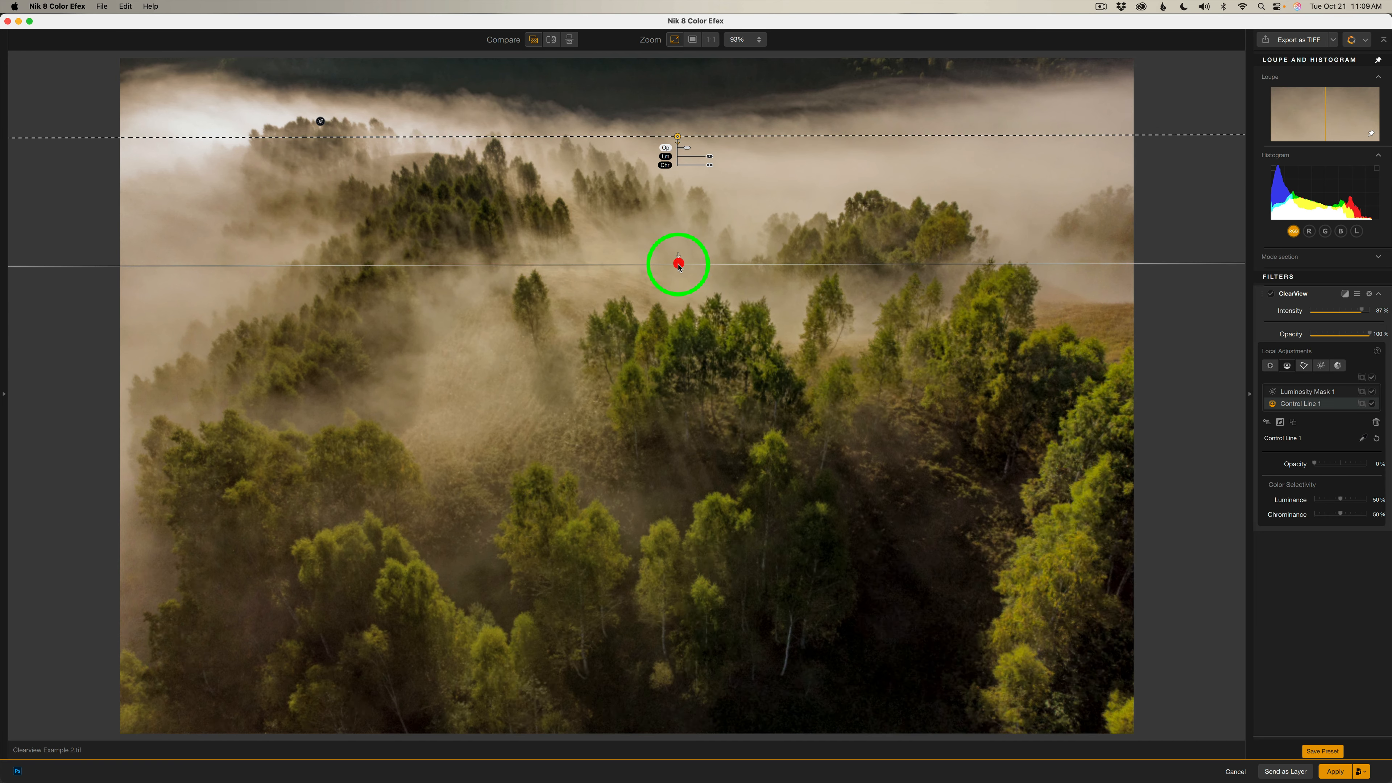
left_click_drag(677, 137, 680, 151)
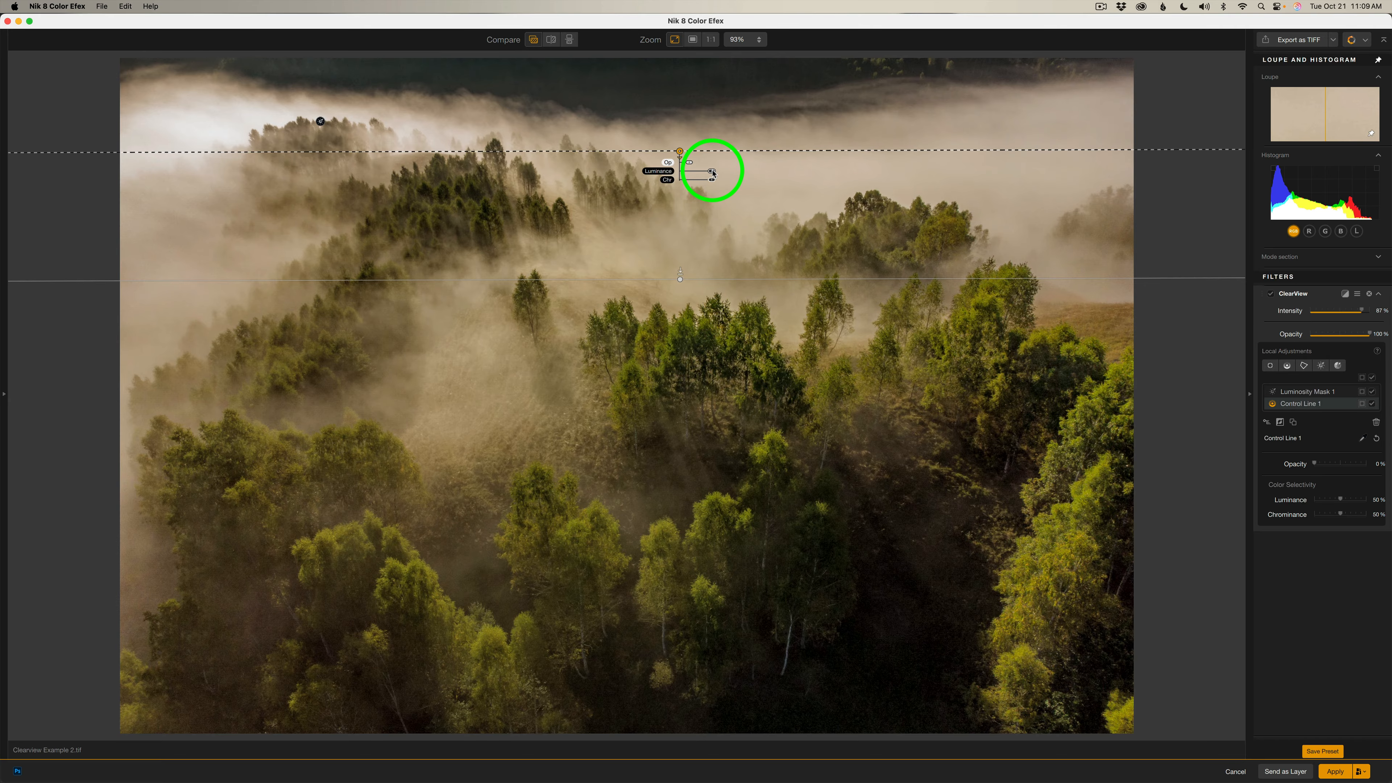
left_click_drag(713, 171, 666, 173)
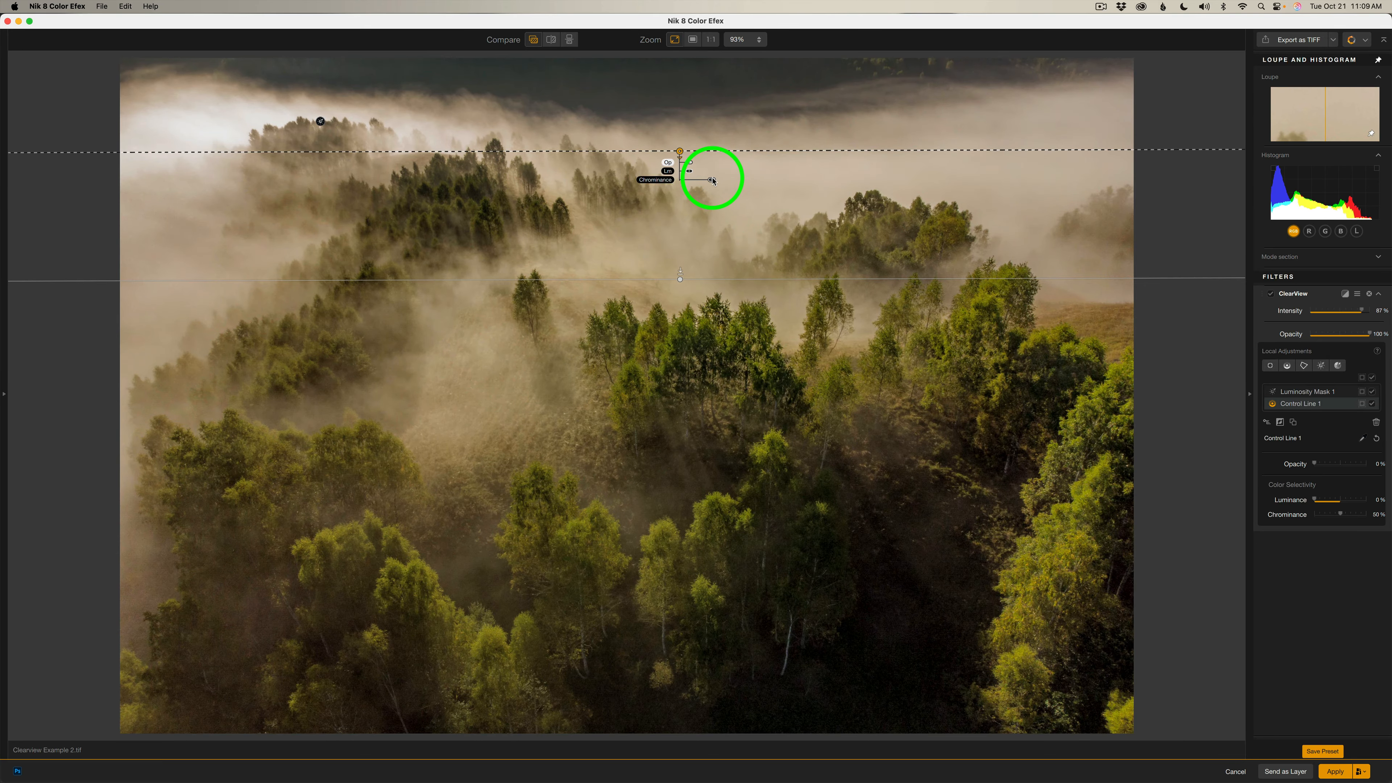
left_click_drag(712, 180, 666, 179)
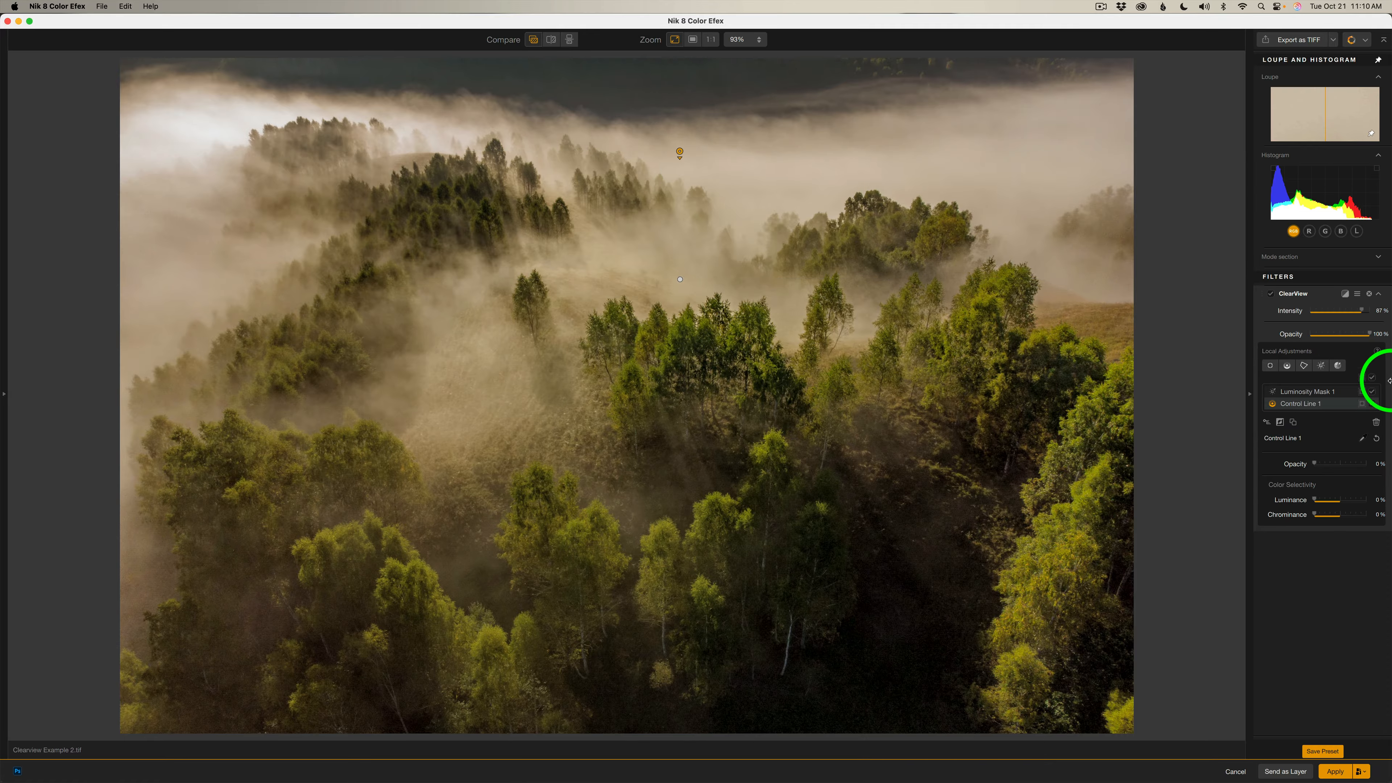
Step: Inspect the control line's mask on its own, and compare the foggy forest photo with the ClearView filter off and on
left_click(1362, 404)
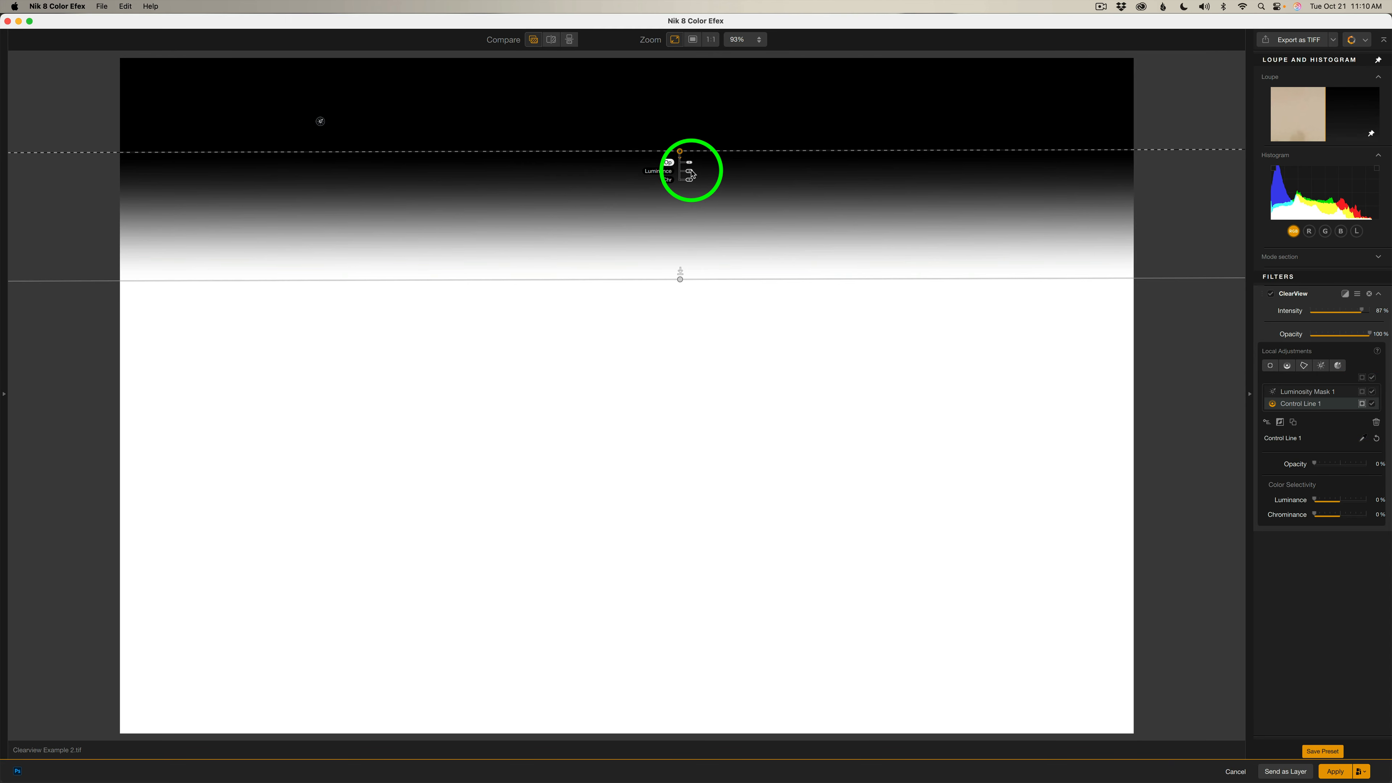
mouse_move(691, 174)
left_mouse_down()
mouse_move(725, 174)
mouse_move(674, 172)
mouse_move(720, 181)
mouse_move(686, 178)
left_mouse_up()
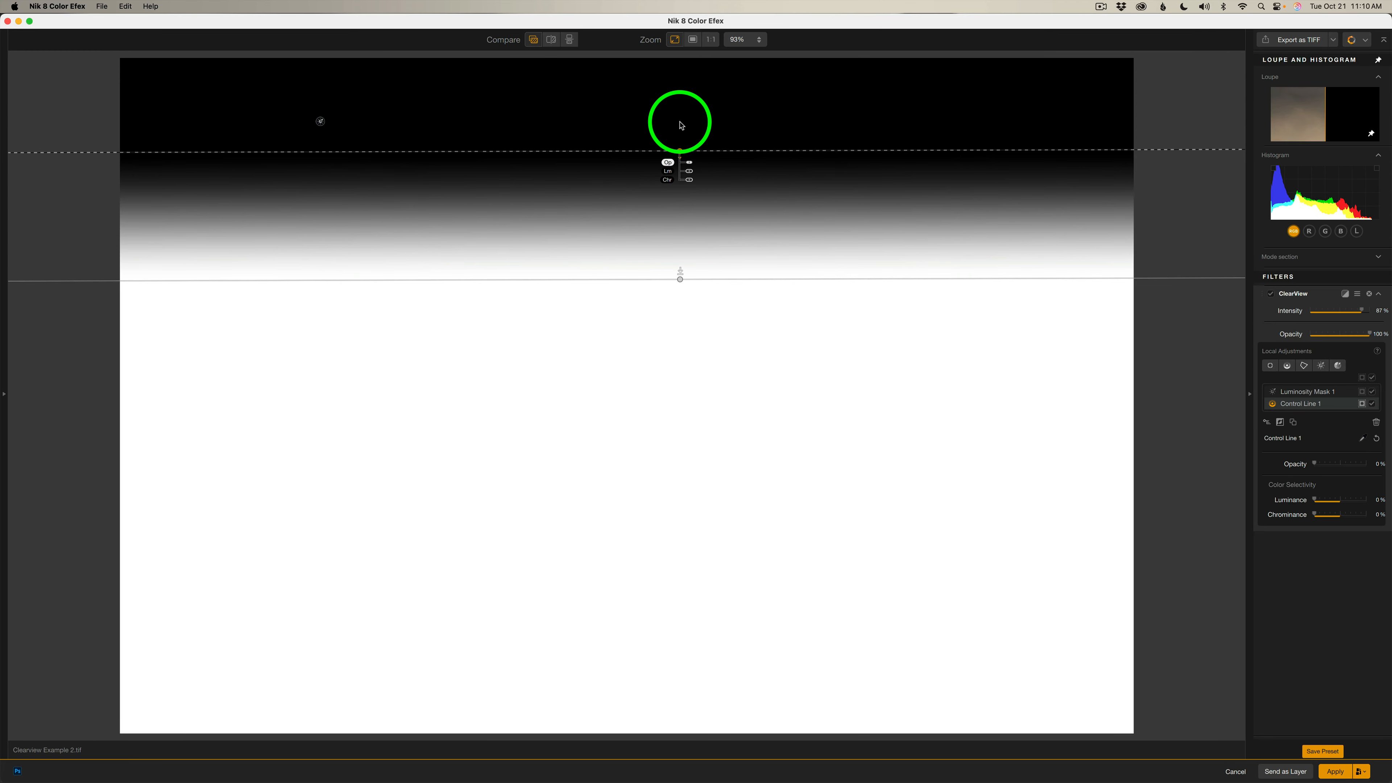
left_click(1362, 405)
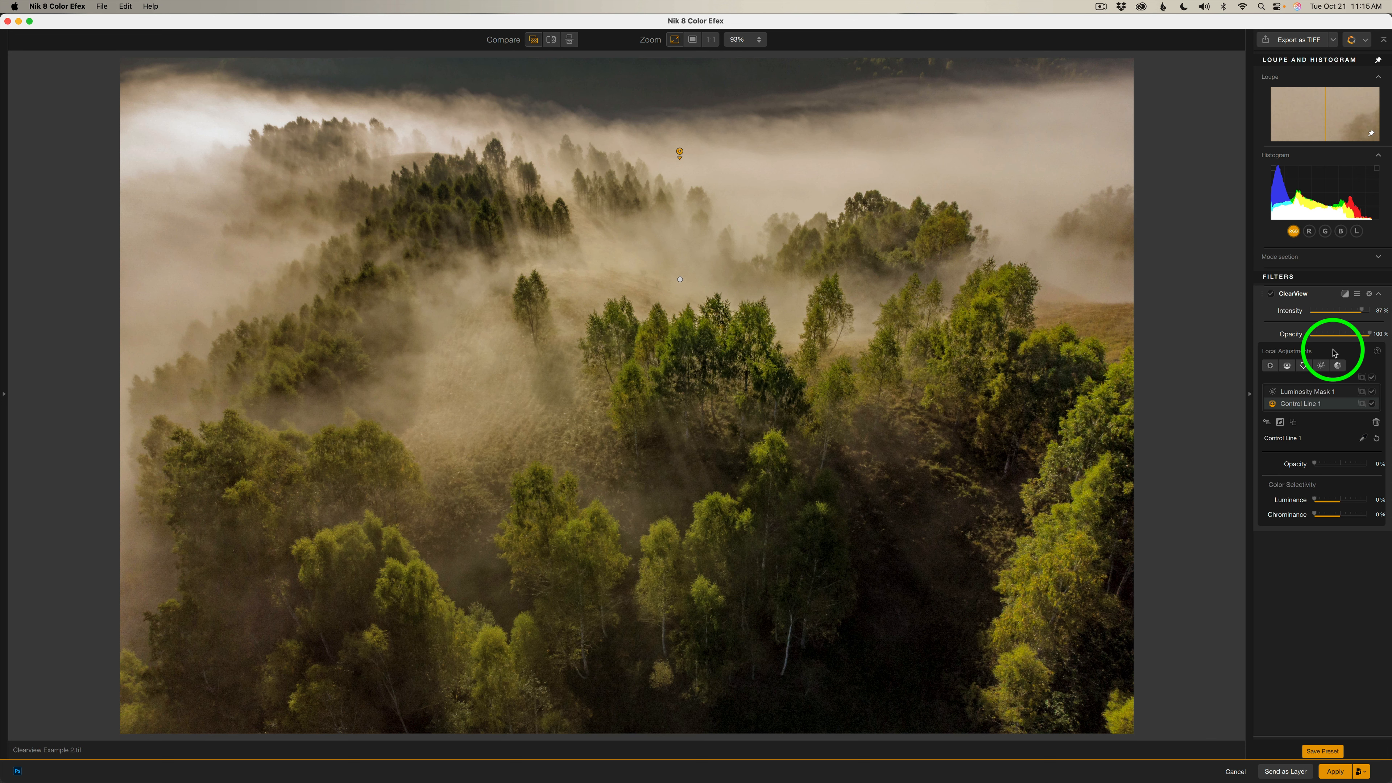
left_click(1269, 295)
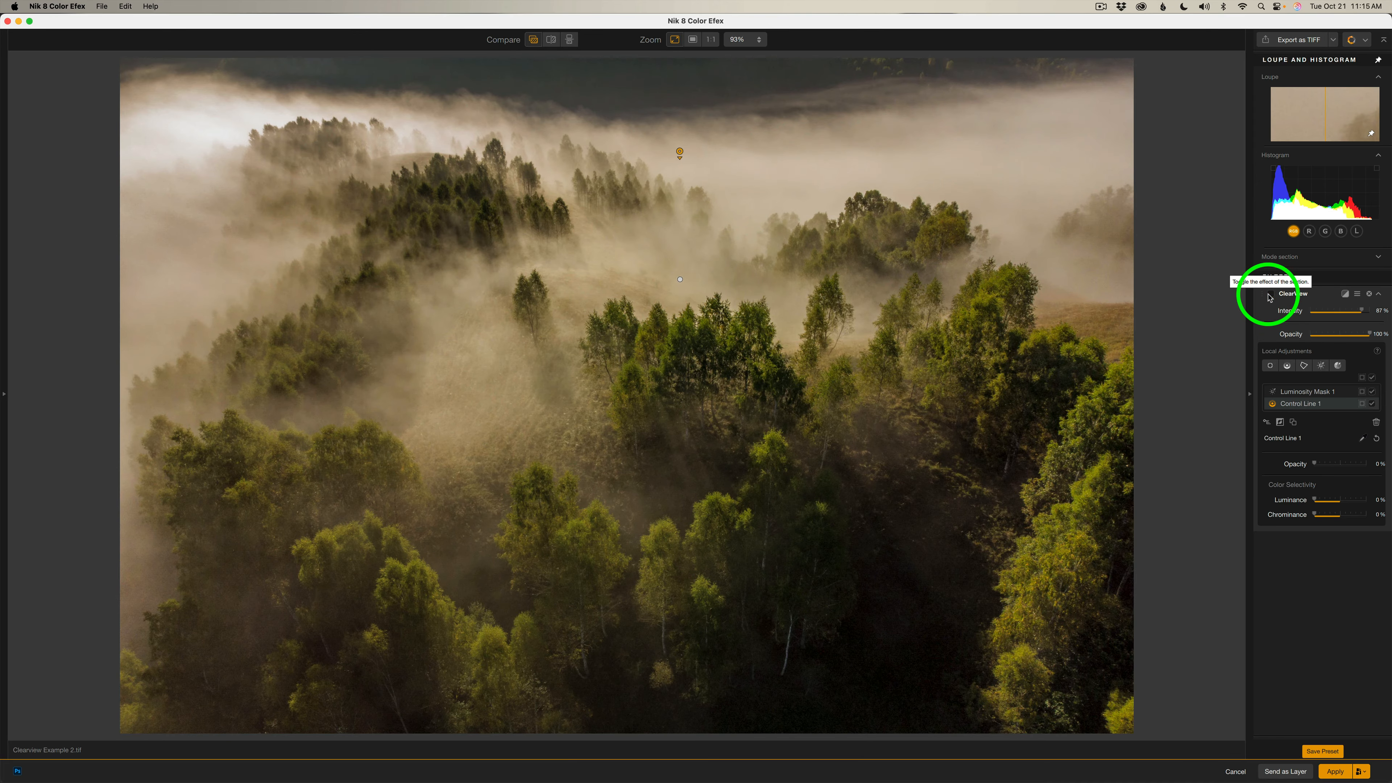
left_click(1270, 296)
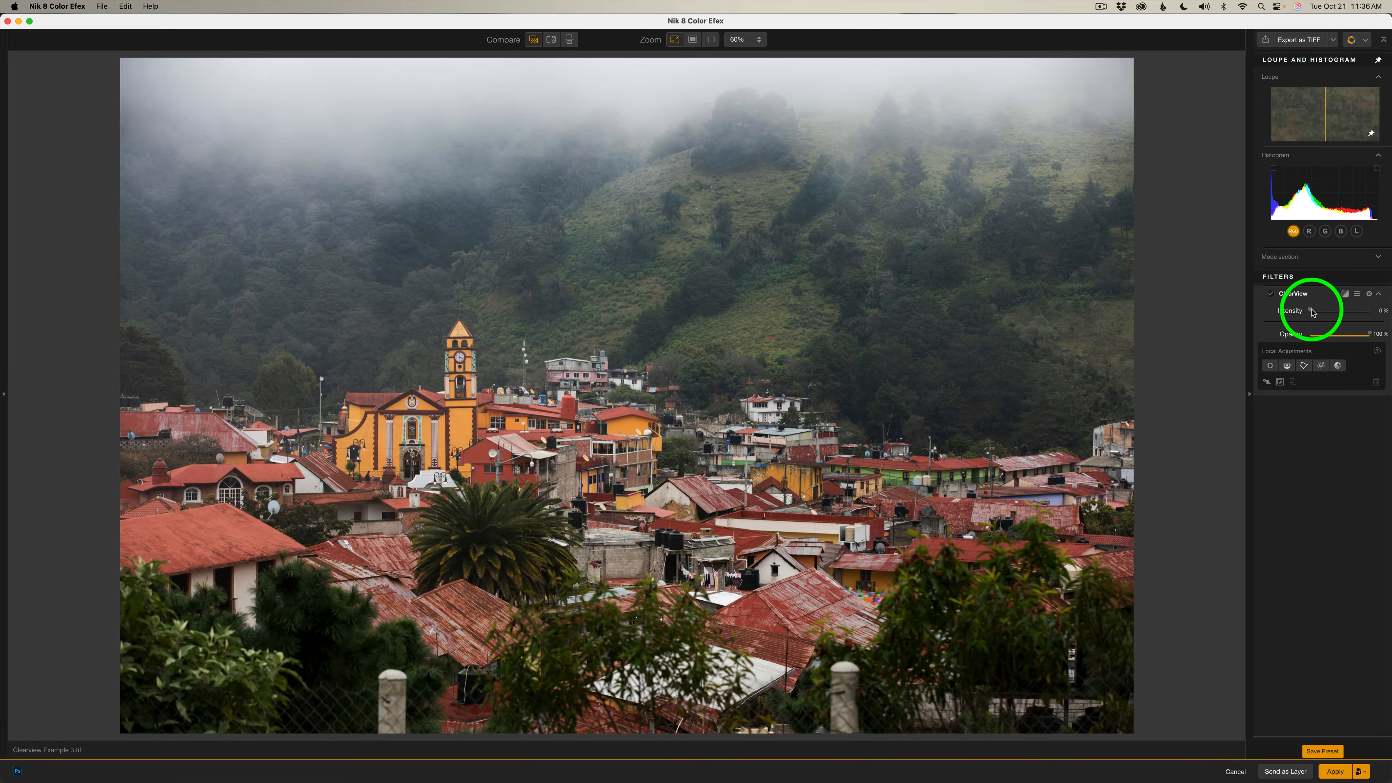
Step: Raise the hillside town photo's ClearView intensity to 55 % and compare the filter off and on
left_click_drag(1311, 312, 1342, 312)
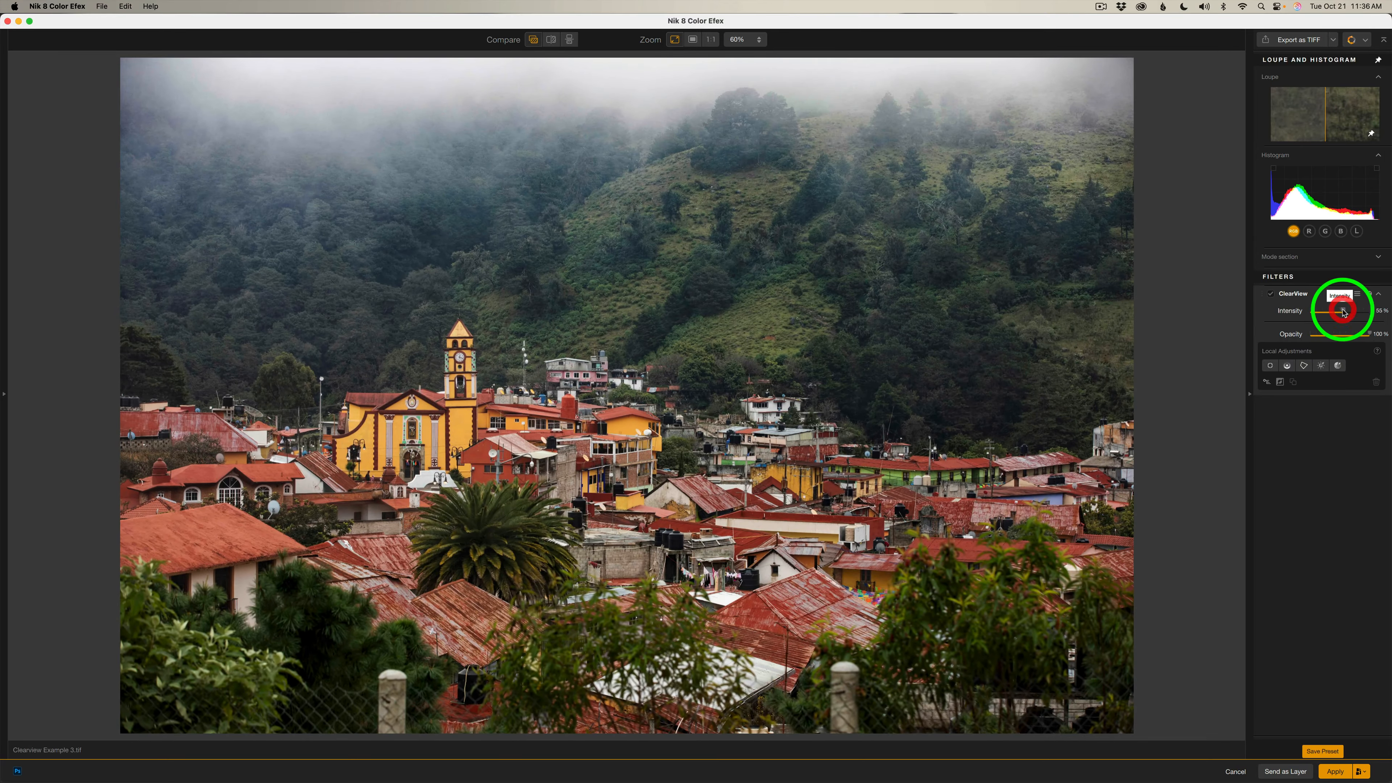
left_click(1271, 295)
left_click(1271, 296)
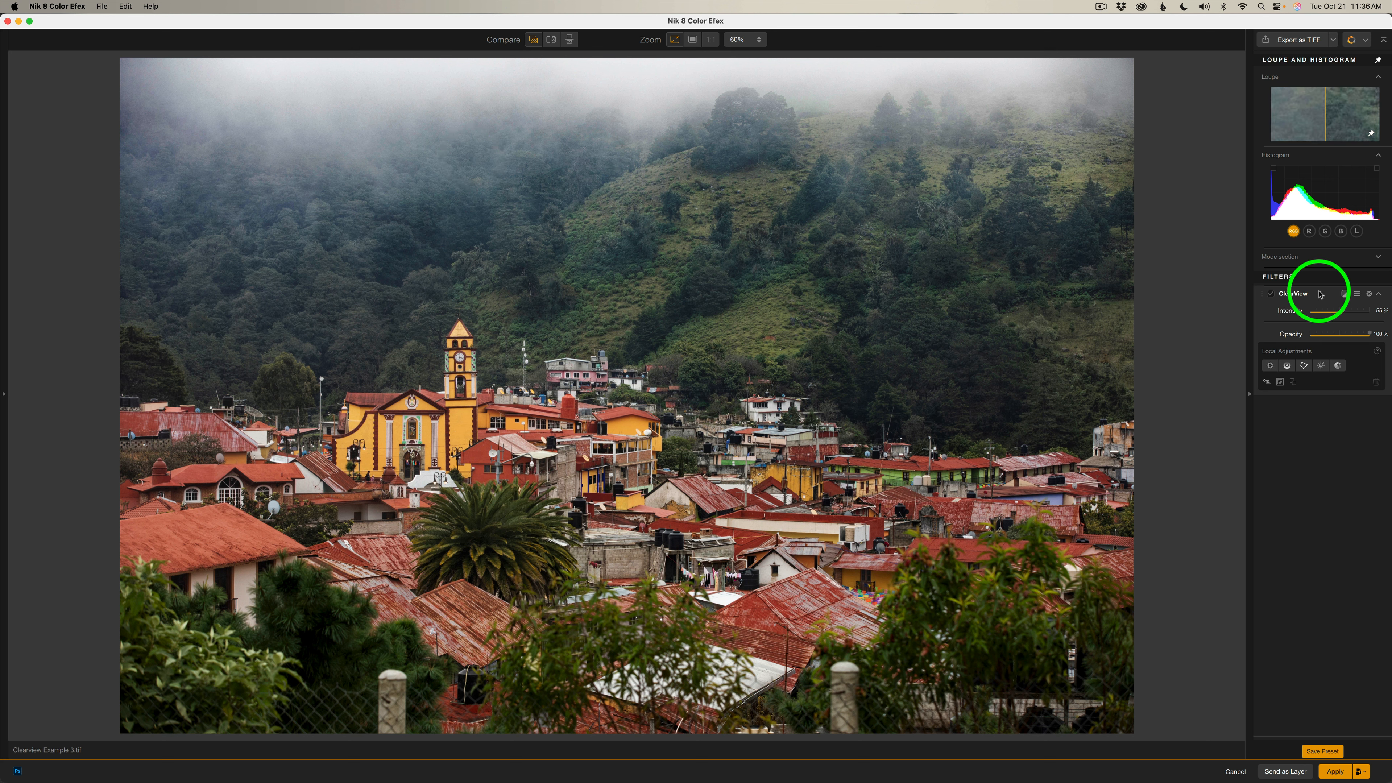
Step: Add a control line fading from the foggy hillside to the rooftops, with 0 % luminance and chrominance selectivity, and compare the filter off and on
left_click(1288, 366)
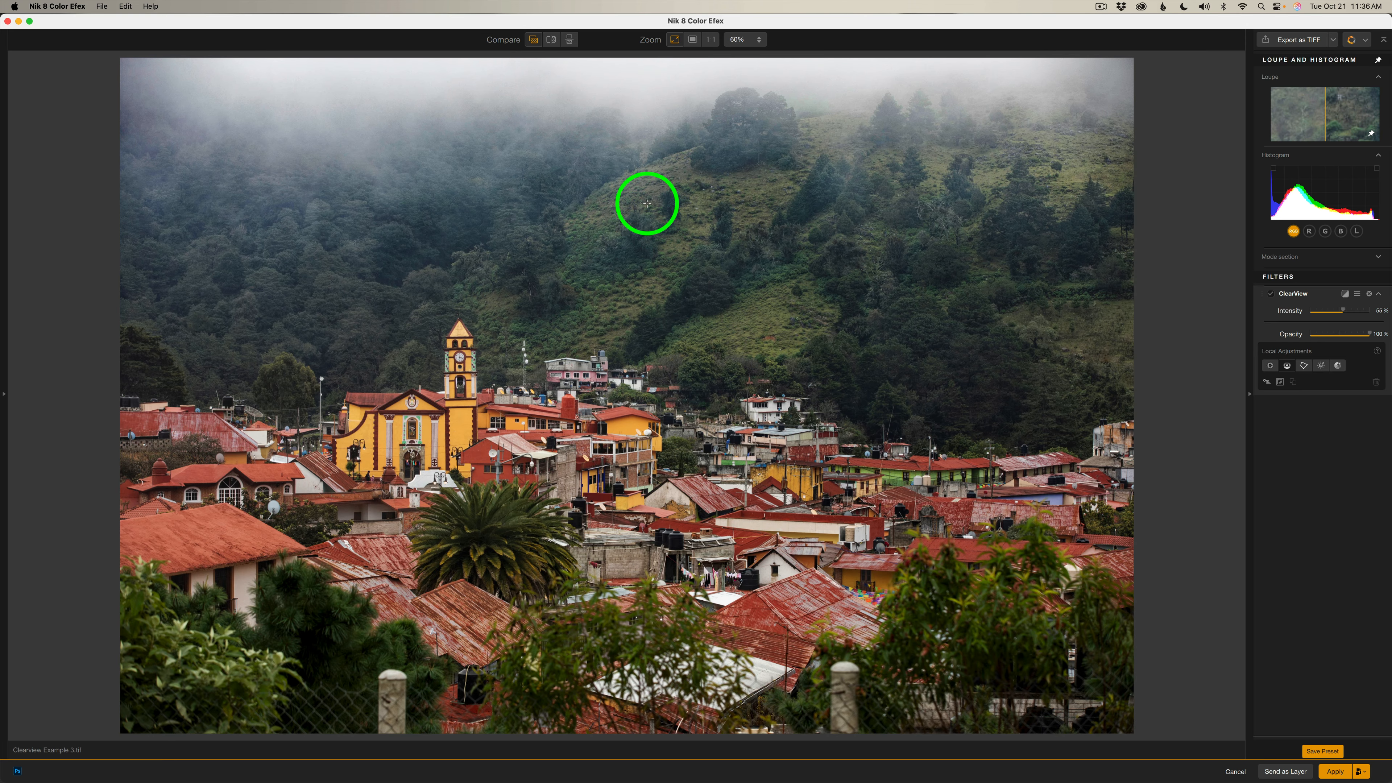
left_click_drag(646, 205, 649, 522)
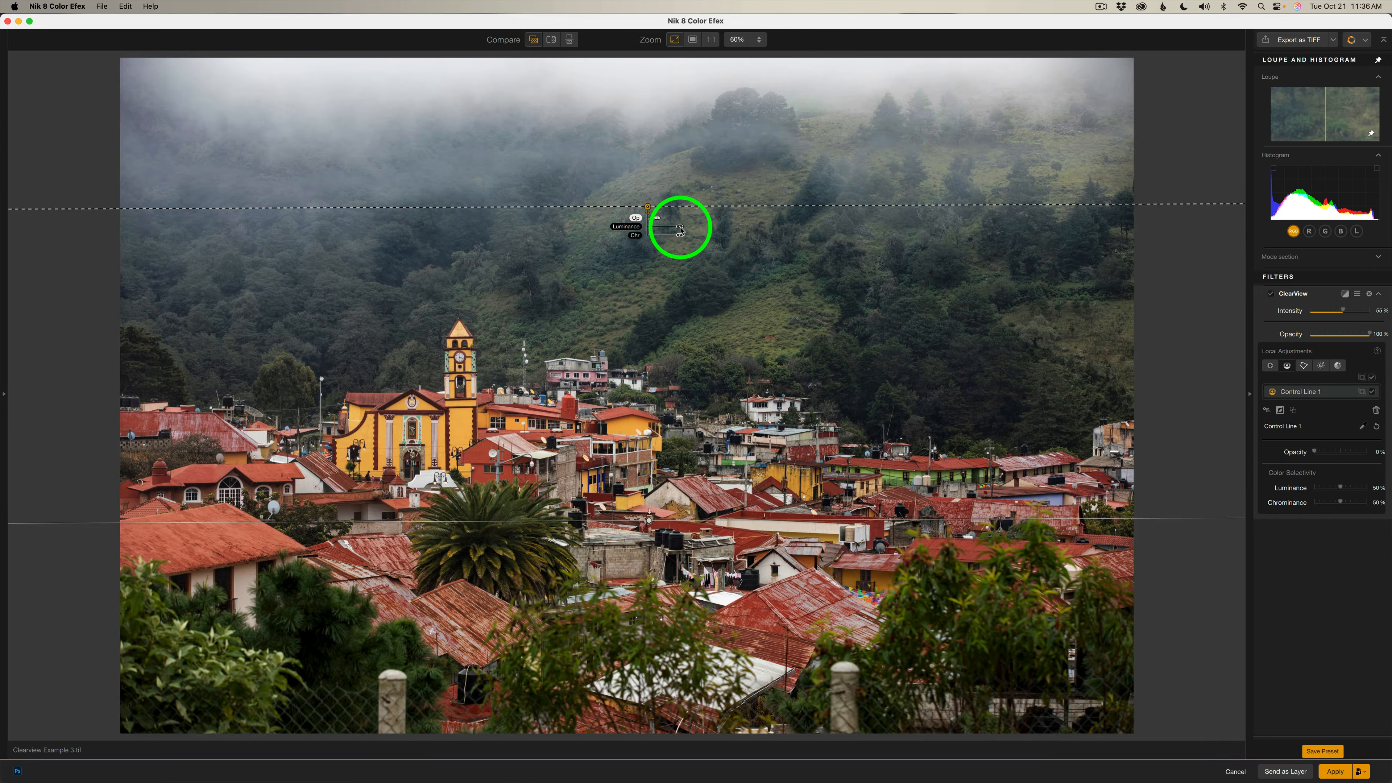
left_click_drag(680, 230, 622, 236)
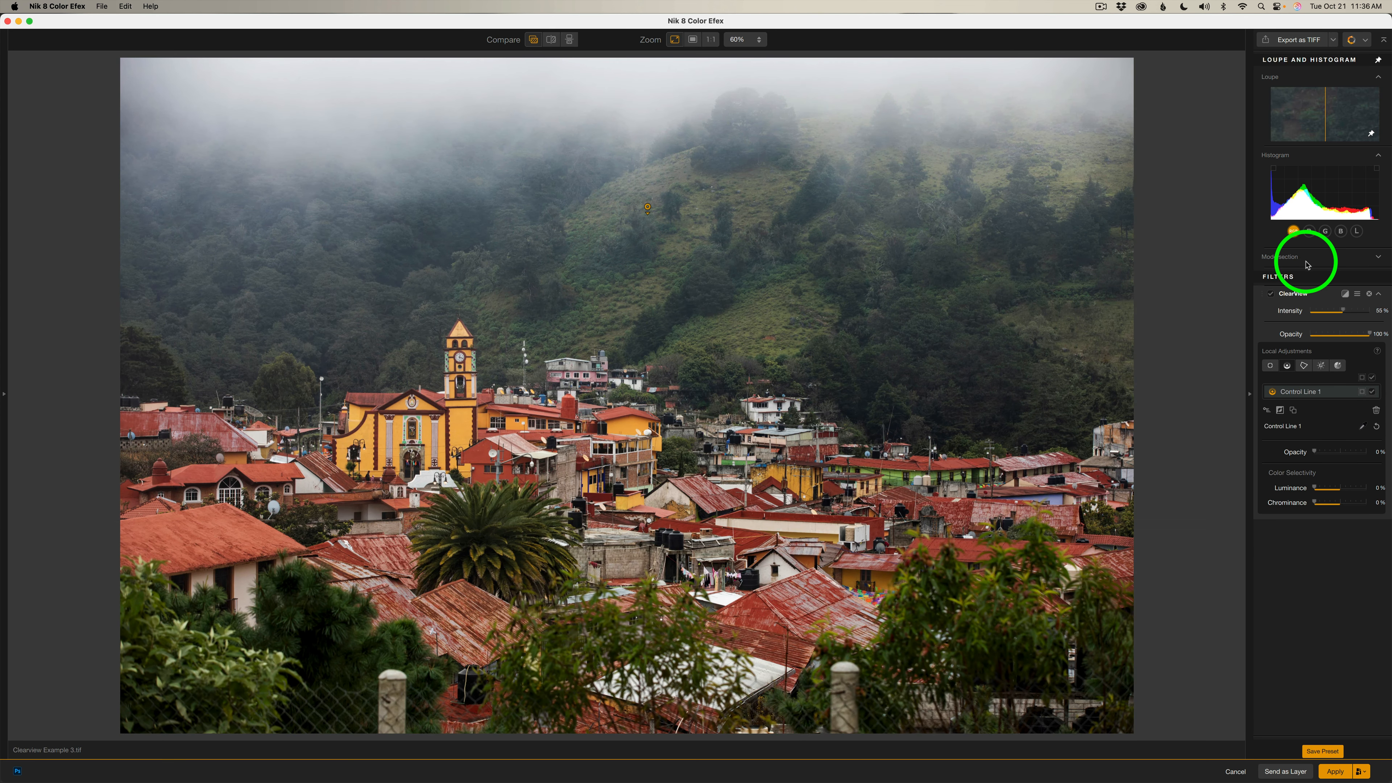
left_click(1271, 297)
left_click(1272, 296)
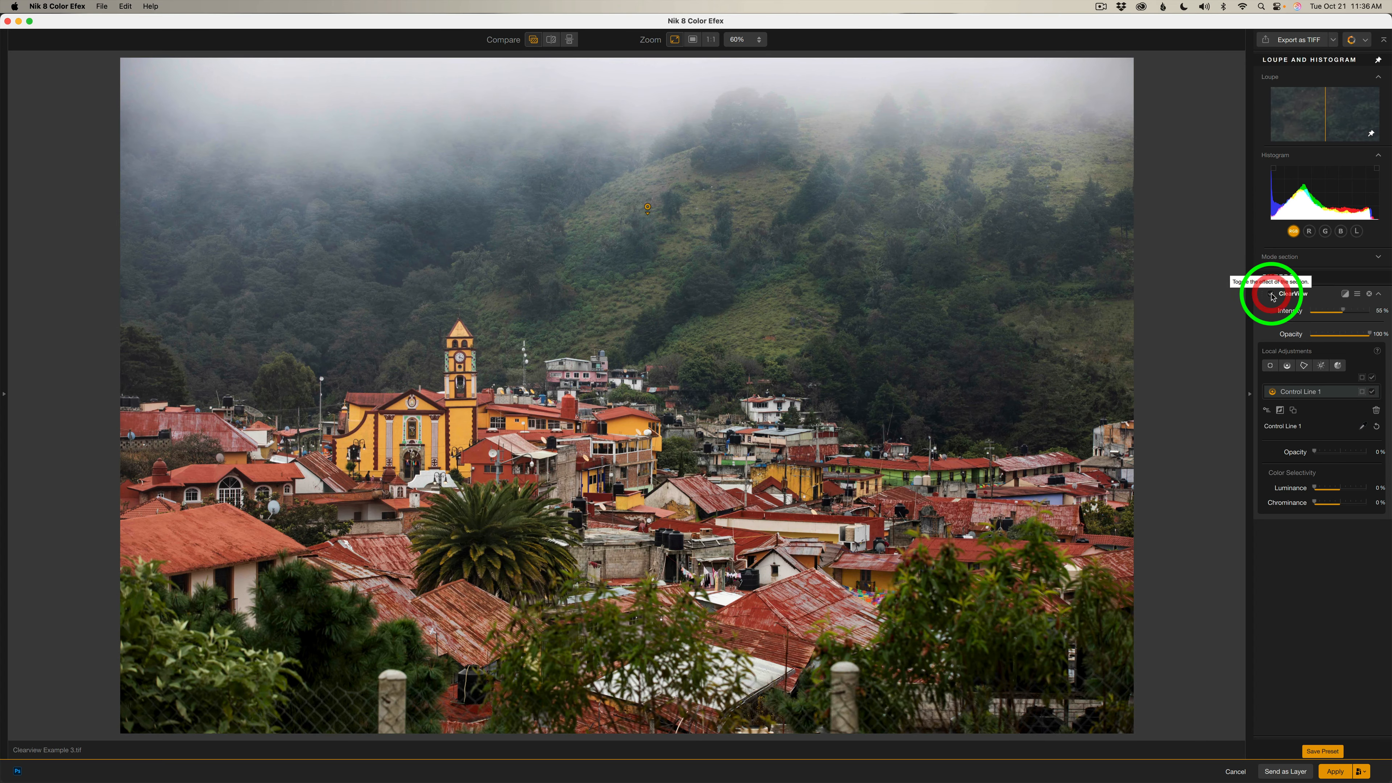